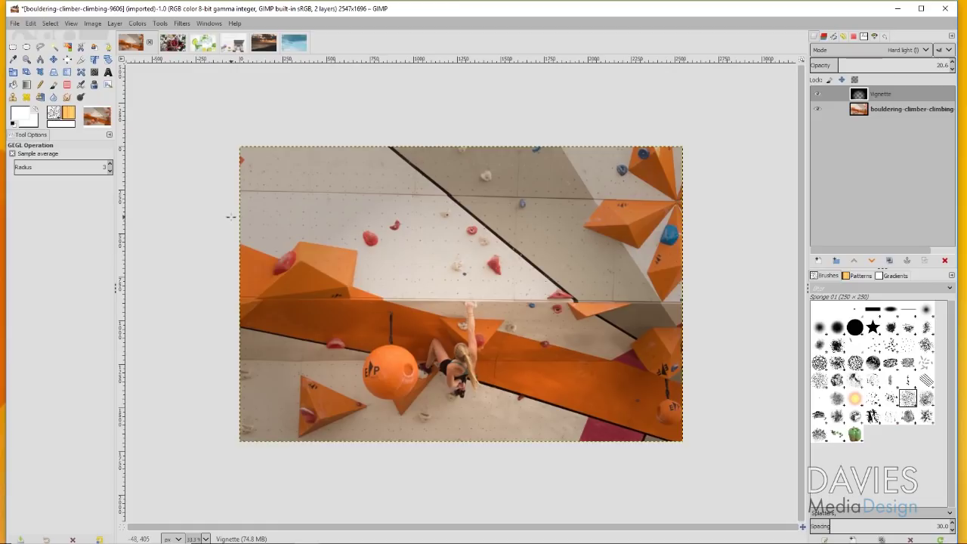
Browse the Filters menu and the full GEGL operation list for Vignette, then close without choosing
left_click(187, 24)
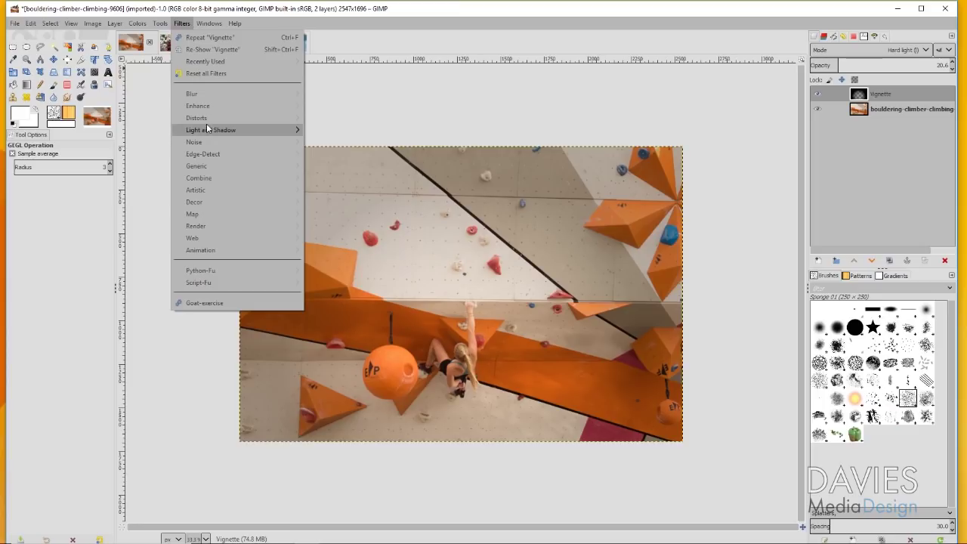
mouse_move(211, 130)
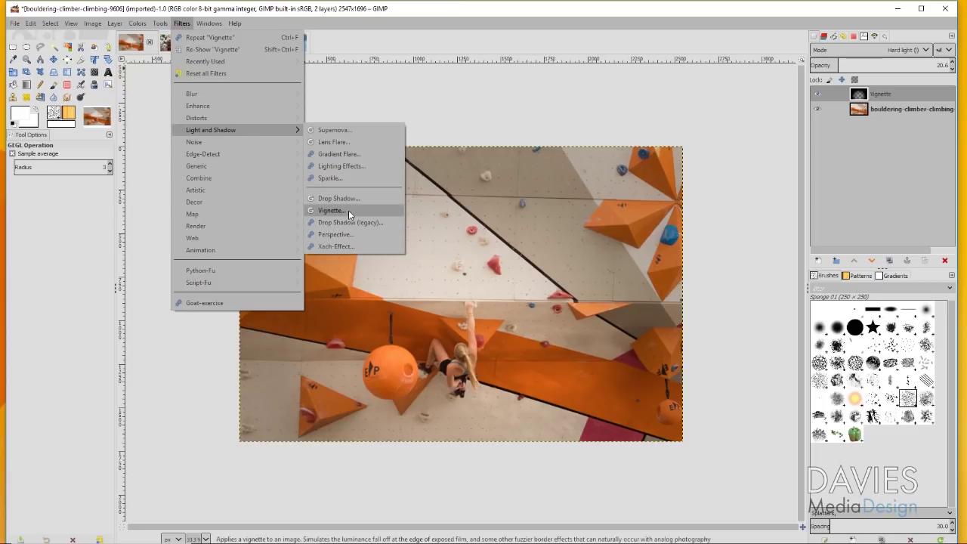
mouse_move(161, 26)
left_click(184, 99)
left_click(259, 75)
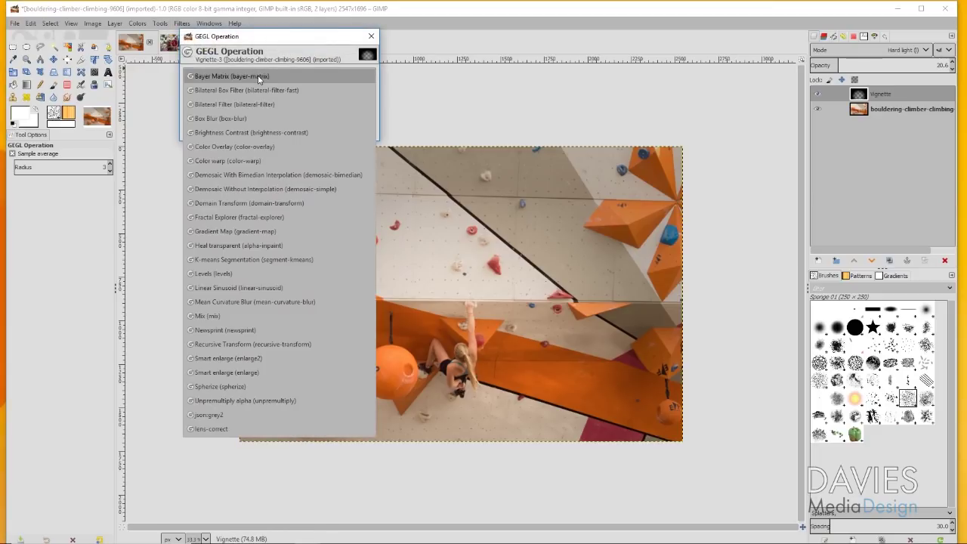
left_click(284, 43)
left_click(372, 35)
left_click(181, 24)
left_click(181, 24)
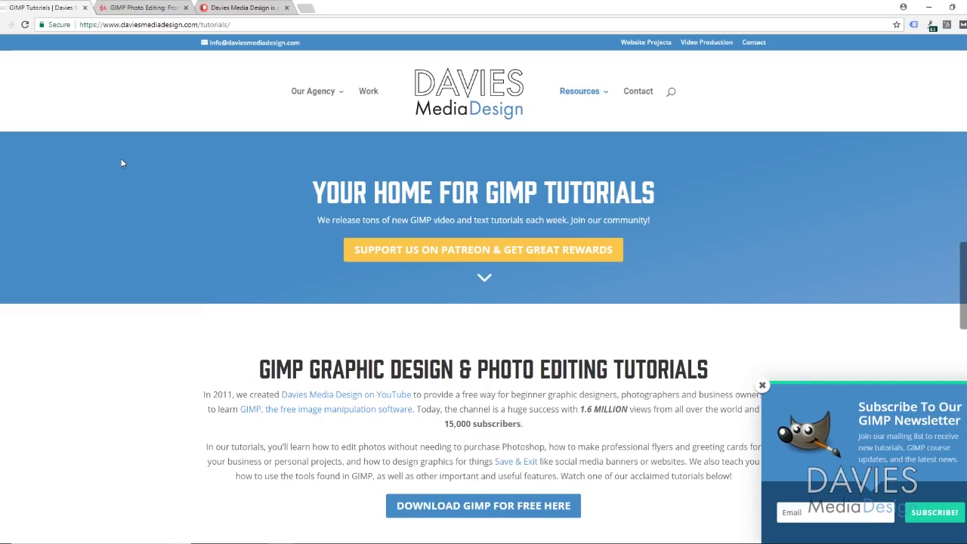
Scroll down the Davies Media Design tutorials page and move to the Udemy course tab
scroll(151, 179, "down", 12)
scroll(154, 184, "down", 15)
key("ctrl+Tab")
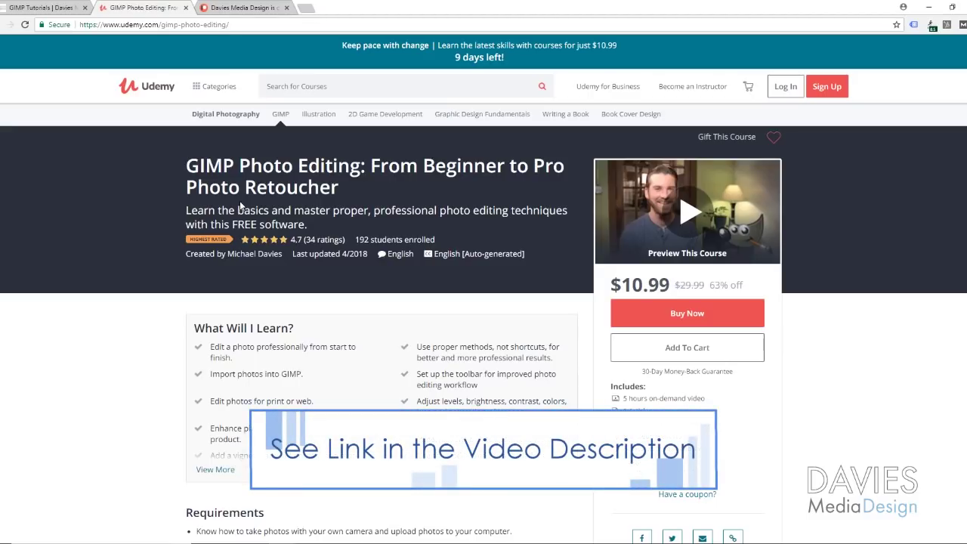
Switch to the Patreon tab and scroll down and back up the page
key("ctrl+Tab")
scroll(140, 232, "down", 2)
scroll(138, 358, "up", 2)
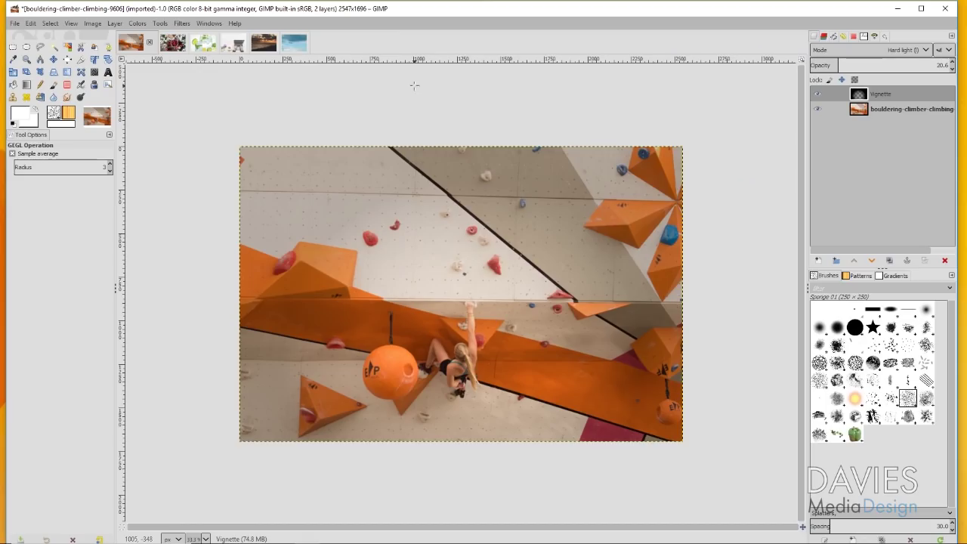
Raise the climber photo's Vignette layer opacity to about 79.4, then switch to the raspberry photo
key("Page_Down")
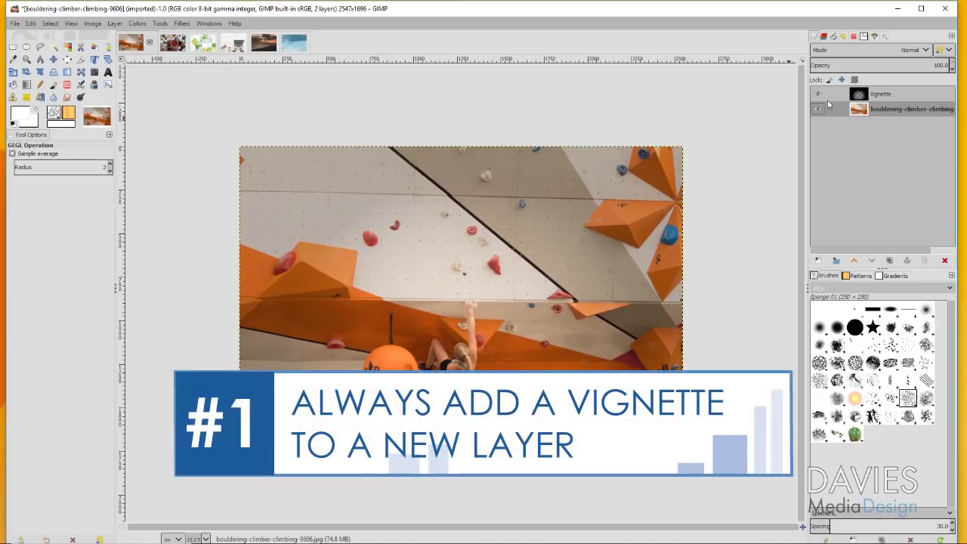
left_click(869, 96)
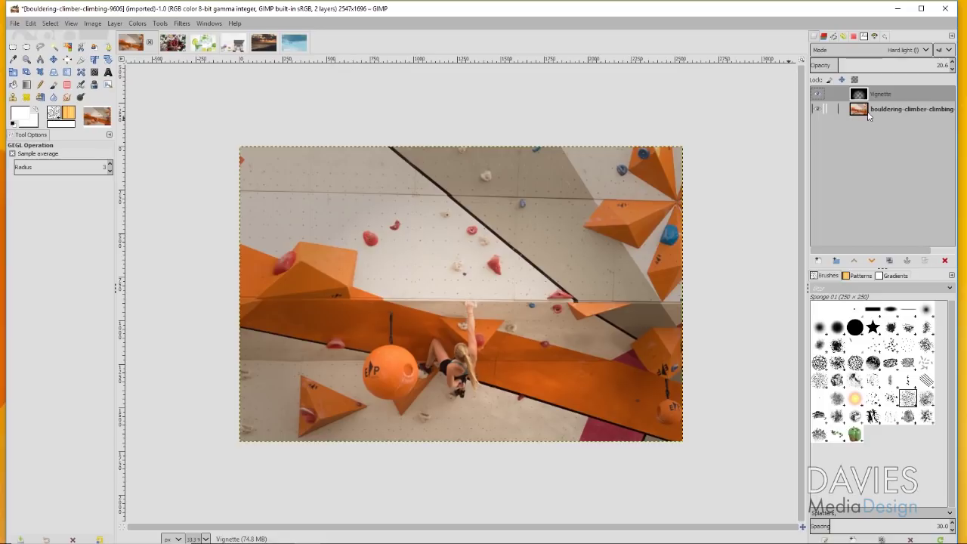
mouse_move(839, 66)
left_mouse_down()
mouse_move(922, 65)
mouse_move(817, 70)
mouse_move(951, 70)
mouse_move(837, 67)
left_mouse_up()
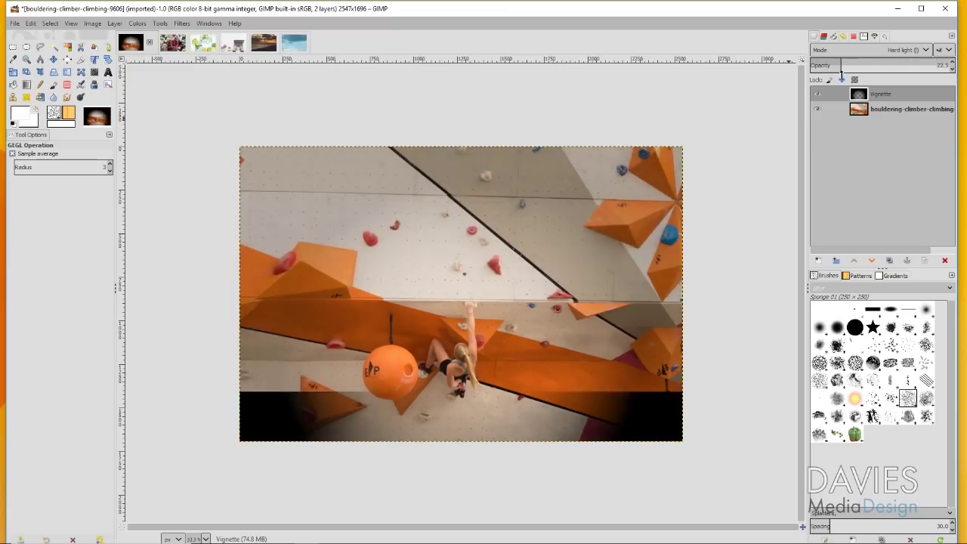
left_click(172, 43)
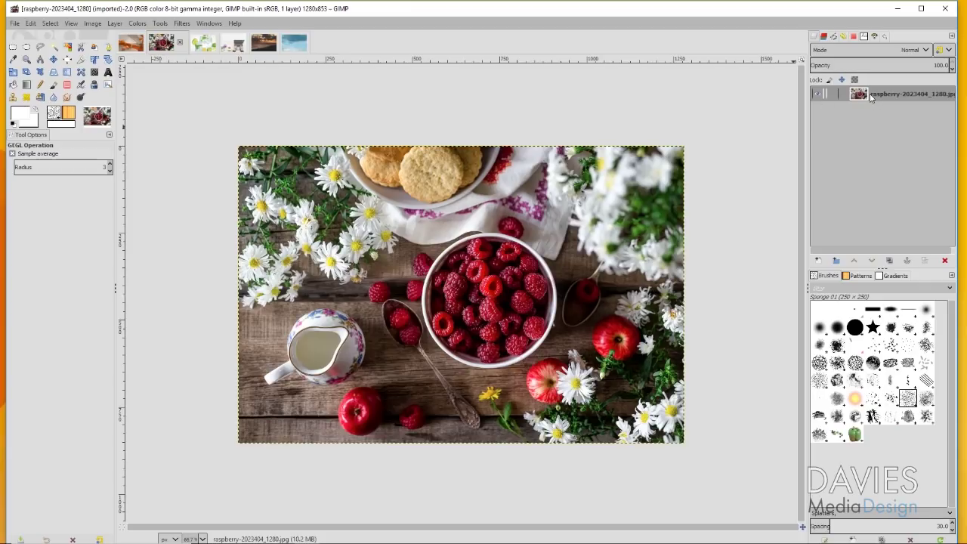
Rename the raspberry photo's single layer to 'Raspberry Image'
left_click(14, 24)
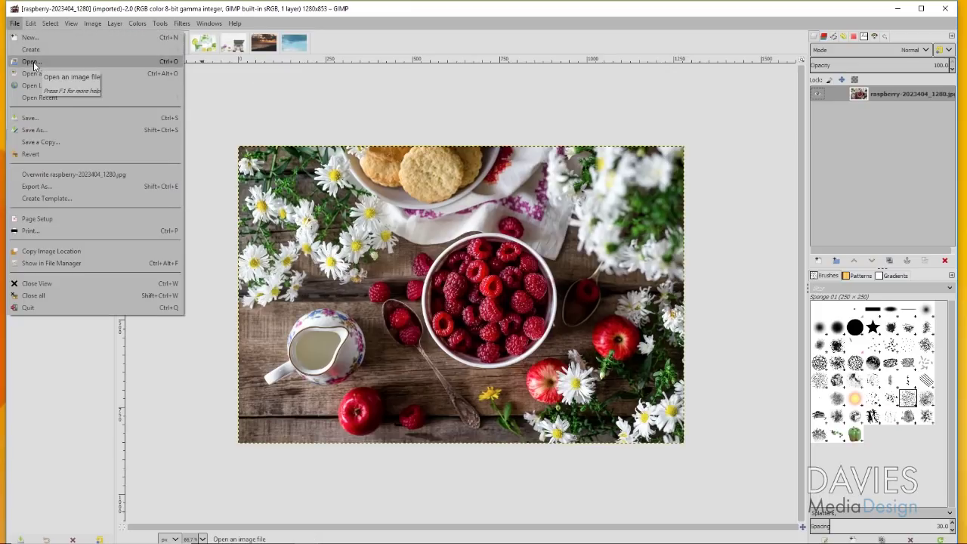
left_click(433, 12)
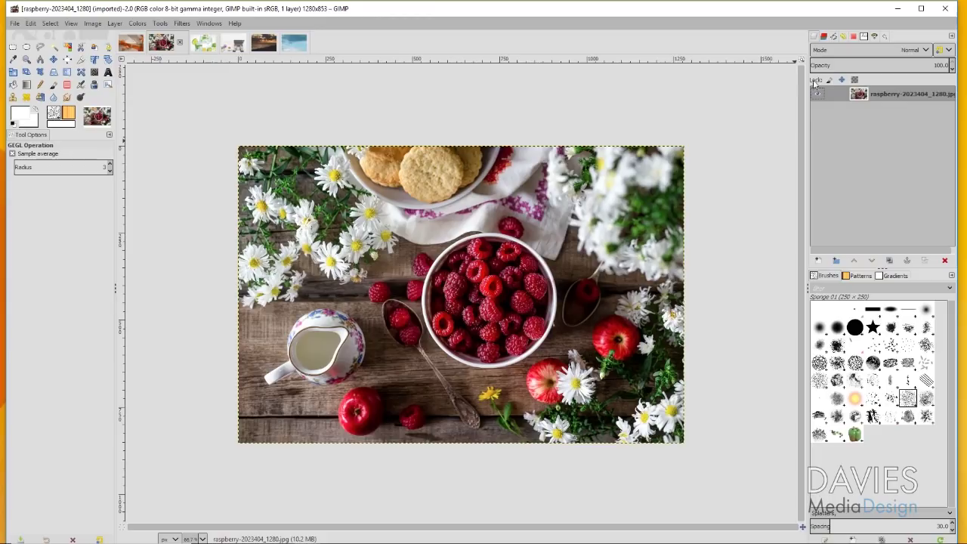
double_click(918, 94)
type("Ra")
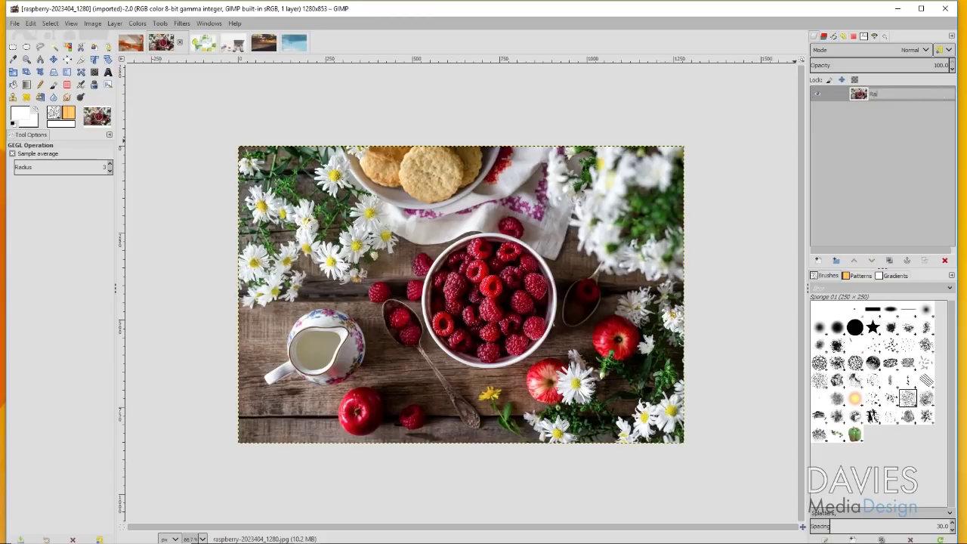
type("spberry Image")
key("Return")
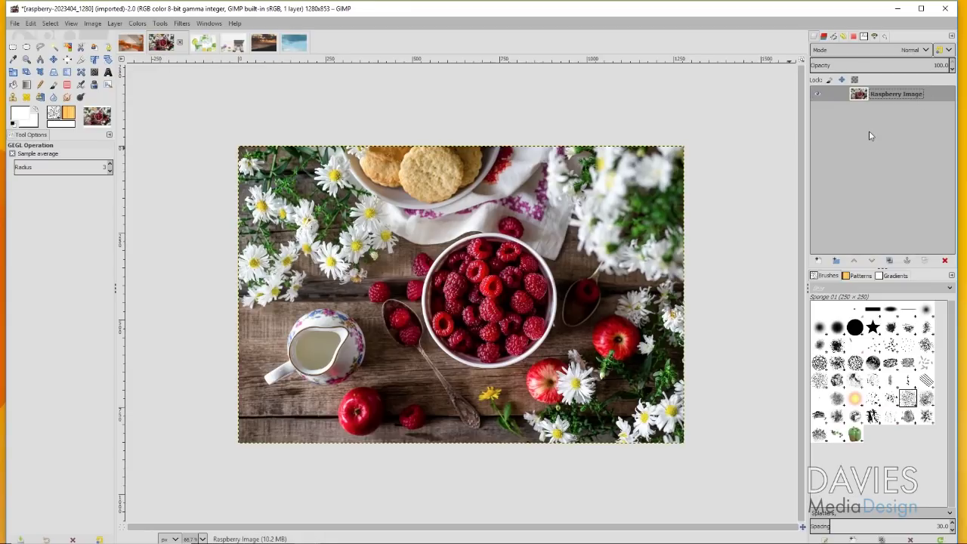
left_click(187, 23)
Apply a Vignette filter to the Raspberry Image layer, checking it in Split view first
mouse_move(218, 132)
left_click(330, 210)
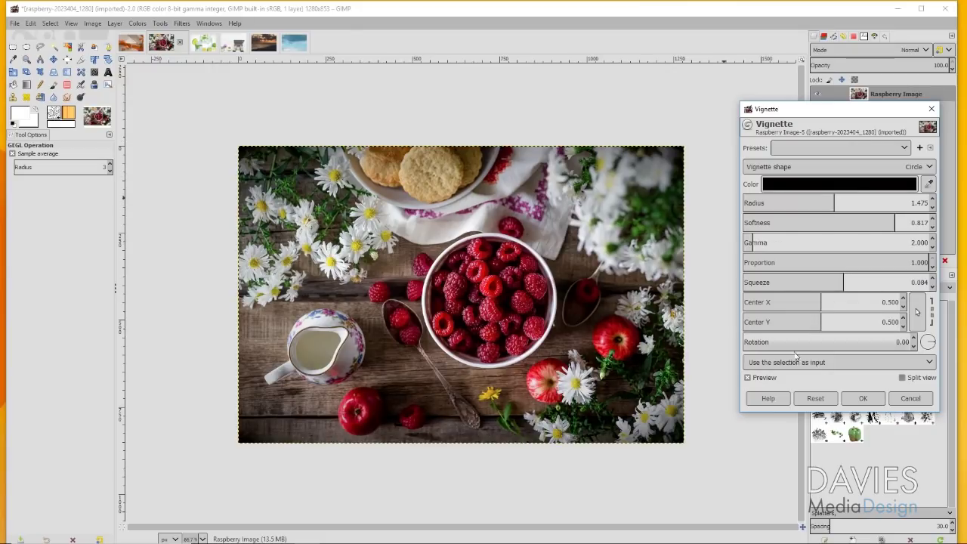
left_click(903, 378)
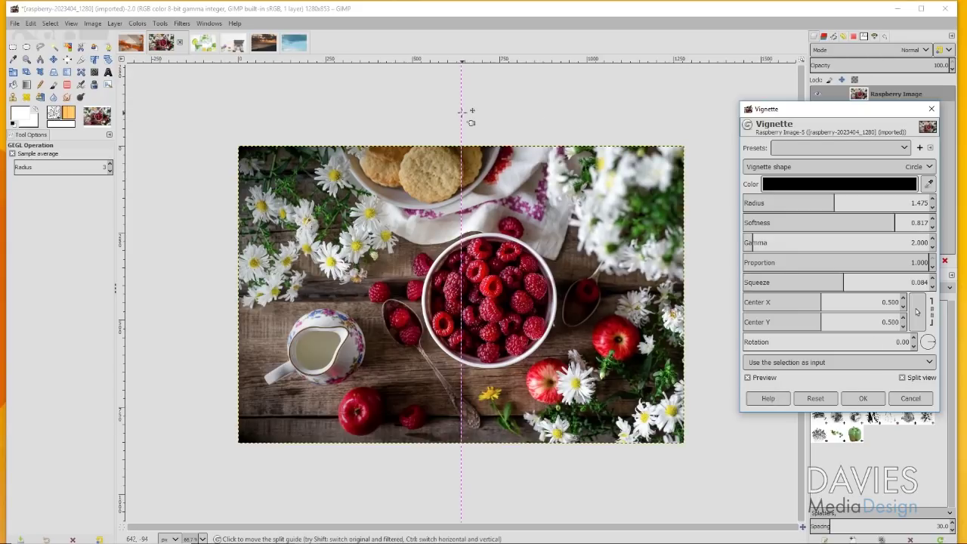
left_click_drag(463, 111, 706, 122)
left_click_drag(711, 122, 463, 160)
left_click(861, 399)
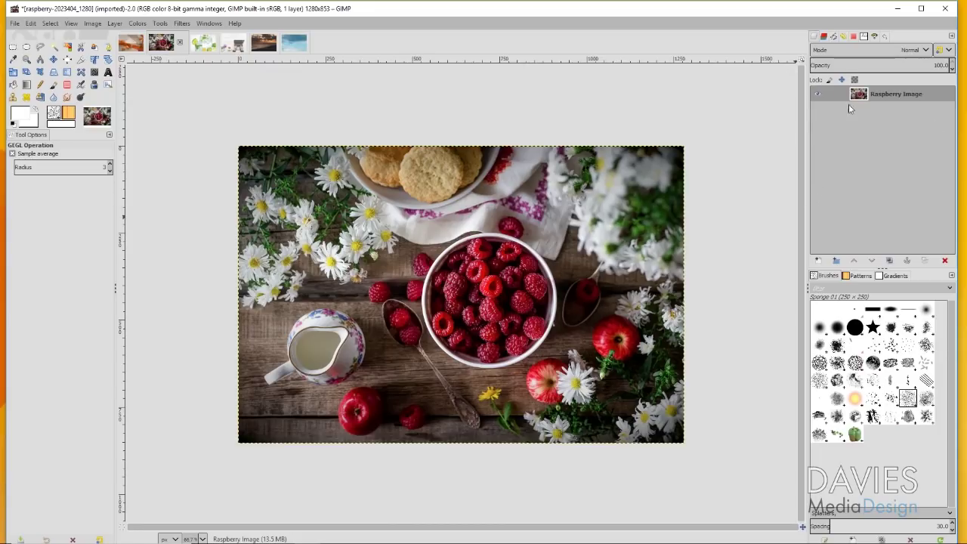
Try lower opacity and Screen mode on the photo layer, then return it to Normal
left_click_drag(900, 66, 949, 68)
left_click(895, 50)
left_click(857, 180)
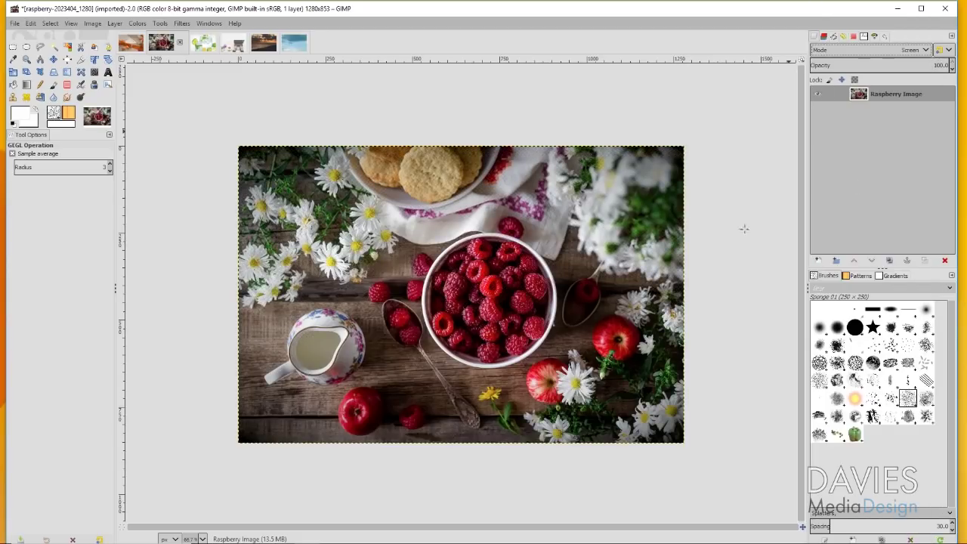
left_click(861, 49)
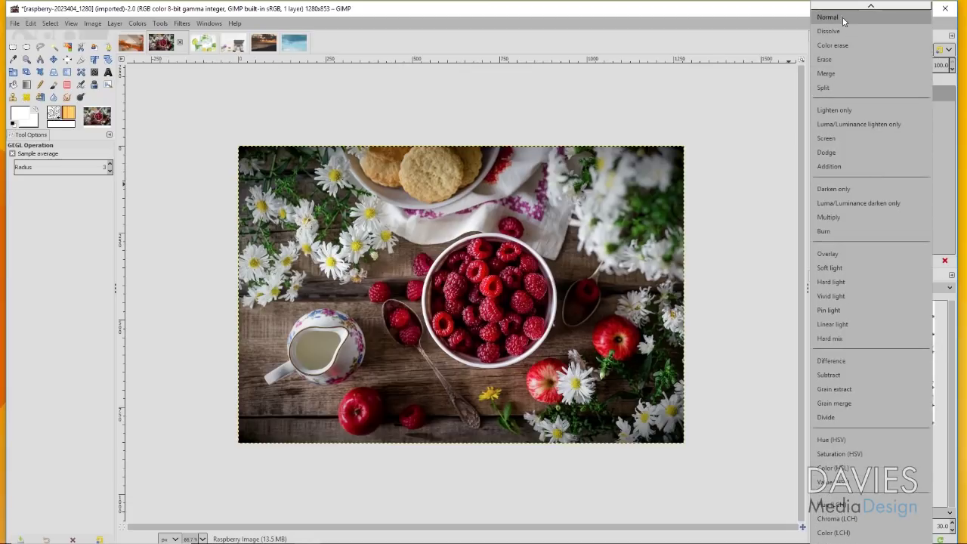
left_click(845, 18)
Add a transparent layer named Vignette and repeat the last vignette filter on it
left_click(817, 260)
type("Vignette")
left_click(885, 401)
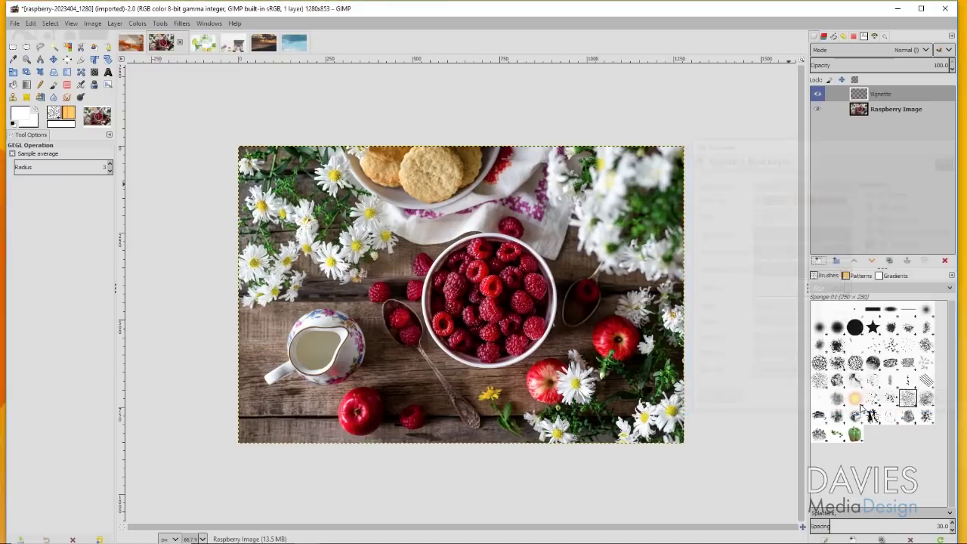
left_click(181, 22)
left_click(203, 35)
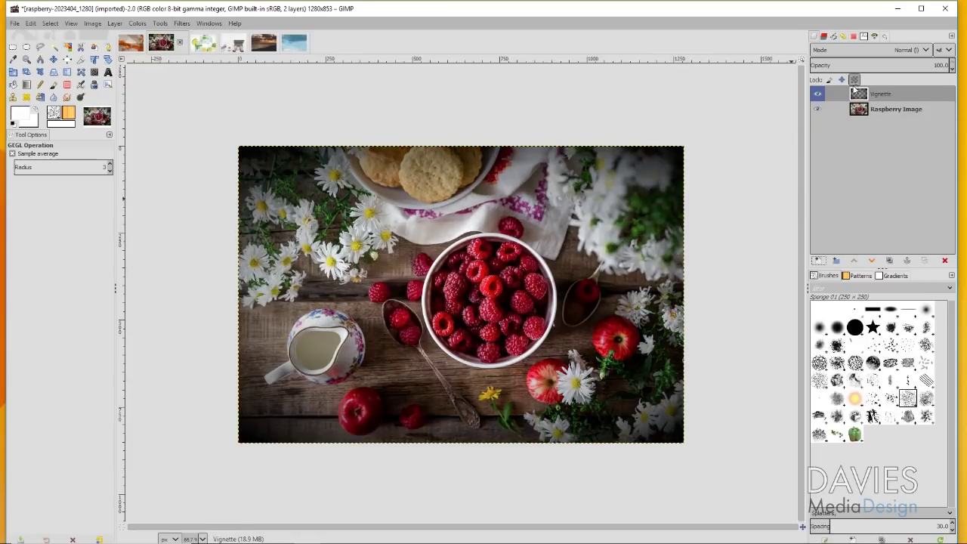
Set the Vignette layer to 35.2 opacity in Soft light mode
left_click_drag(918, 66, 861, 66)
left_click(880, 50)
left_click(842, 217)
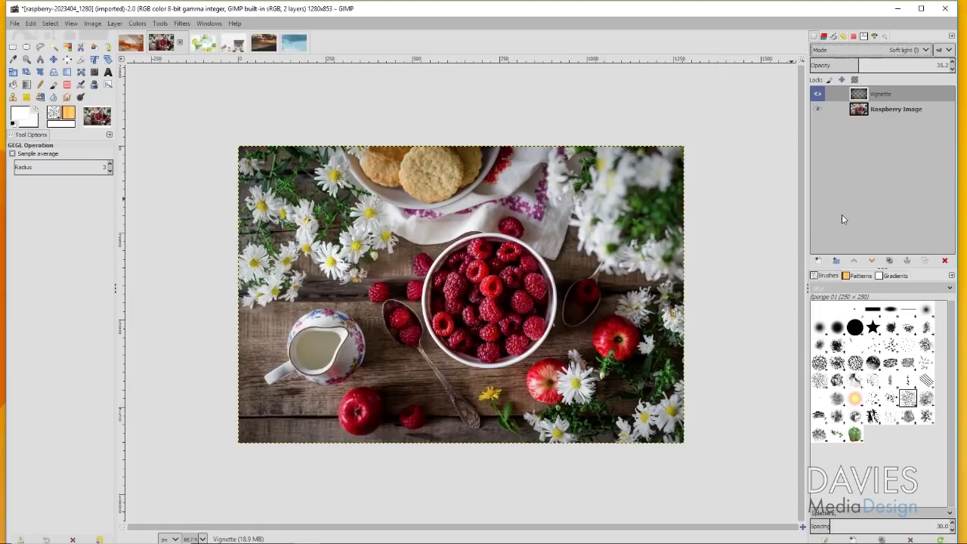
Toggle the Vignette layer to compare, delete it, then undo the deletion
left_click(818, 94)
left_click(817, 94)
left_click(818, 93)
left_click(947, 261)
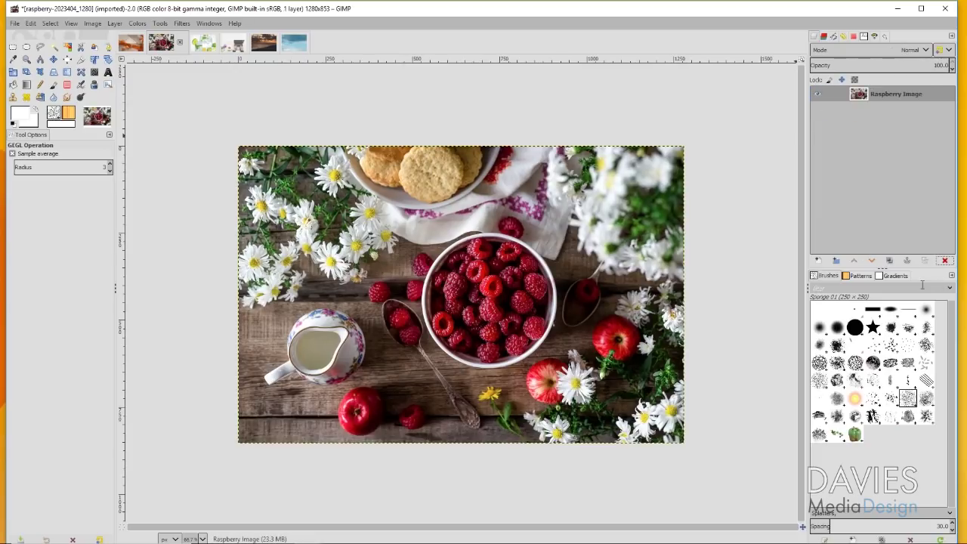
key("ctrl+z")
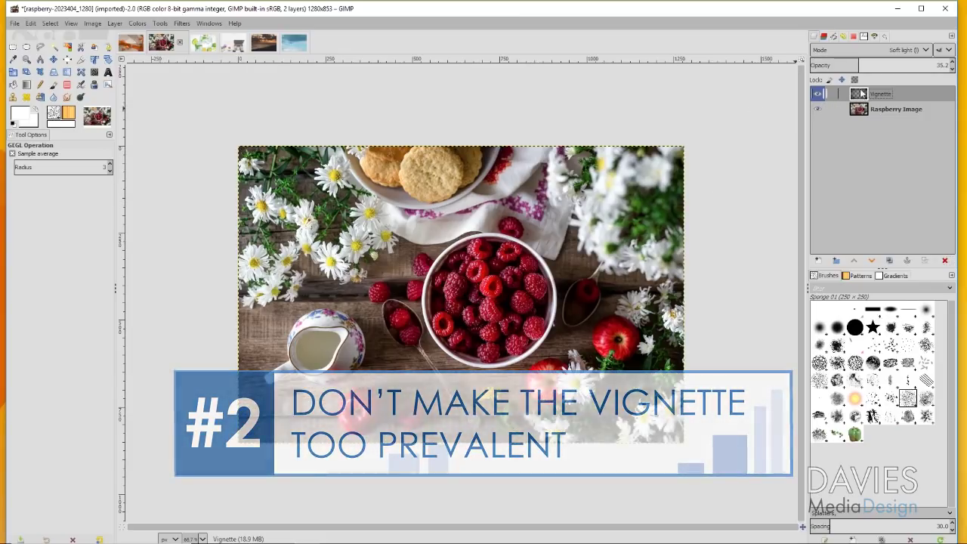
Delete the Soft light vignette layer and add a fresh transparent layer named Vignette
left_click(942, 261)
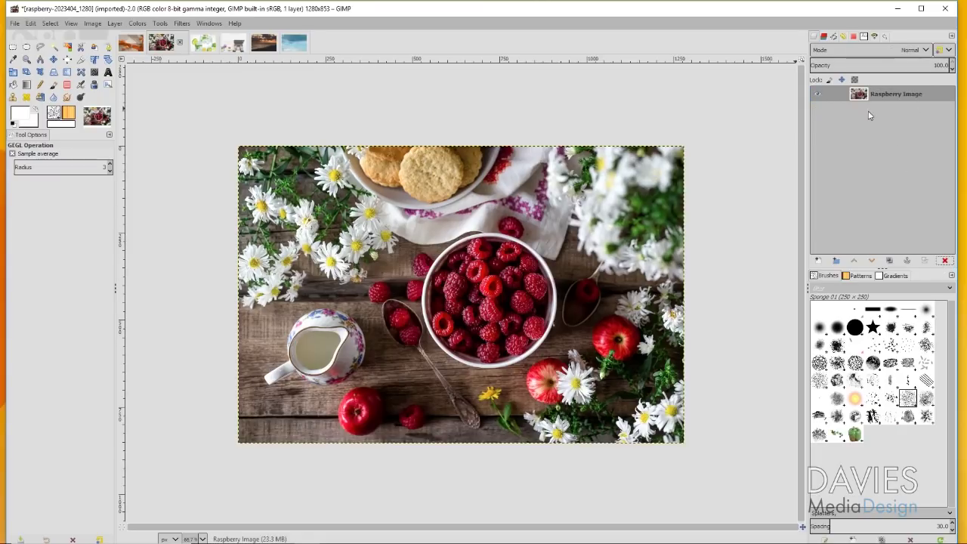
left_click(817, 261)
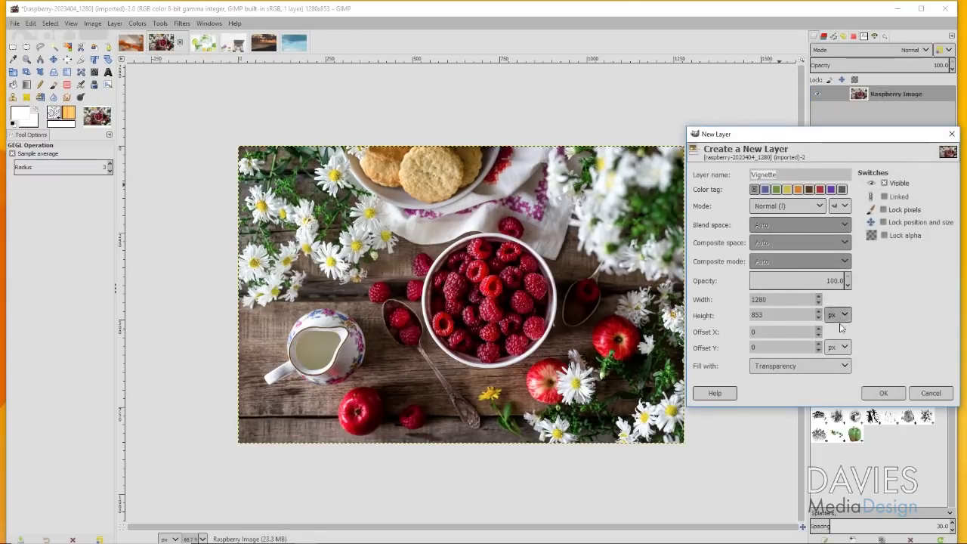
left_click(881, 393)
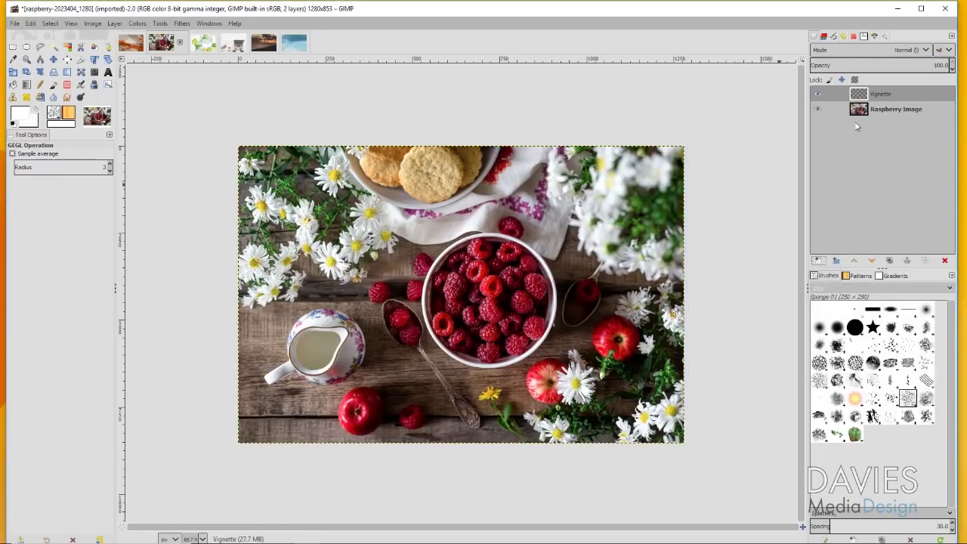
left_click(183, 24)
mouse_move(227, 130)
left_click(333, 210)
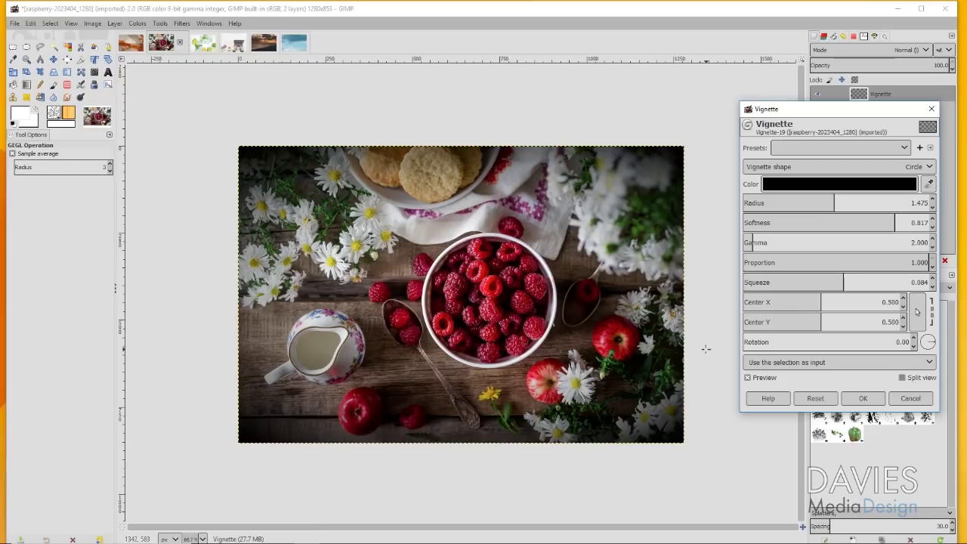
Experiment with vignette Center X and Radius, recentre at 0.500, and apply it to the Vignette layer
left_click_drag(823, 300, 834, 299)
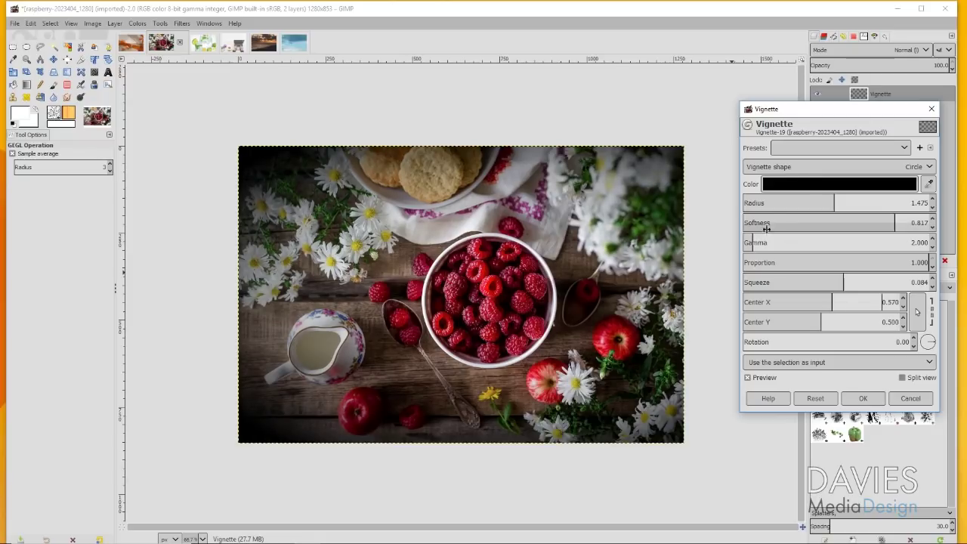
left_click_drag(835, 203, 805, 206)
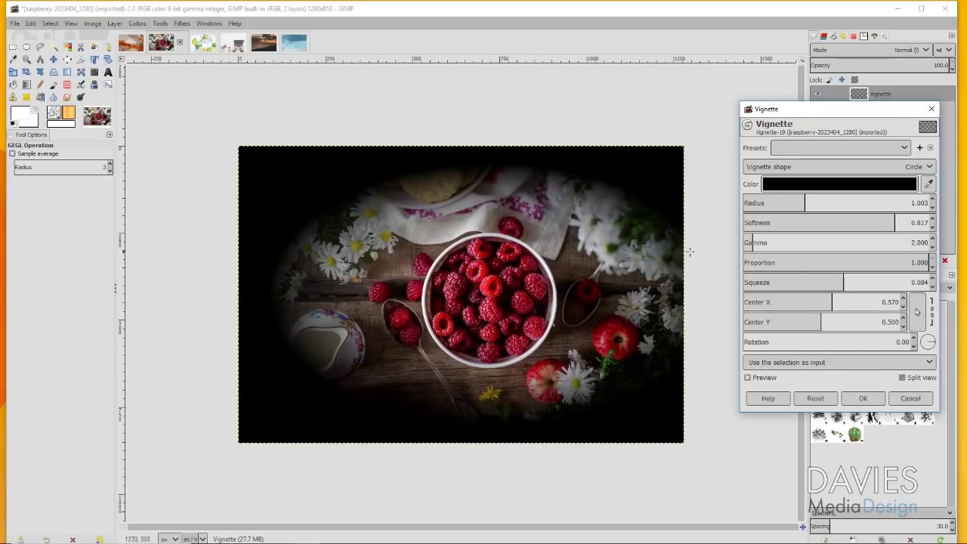
left_click_drag(892, 300, 847, 307)
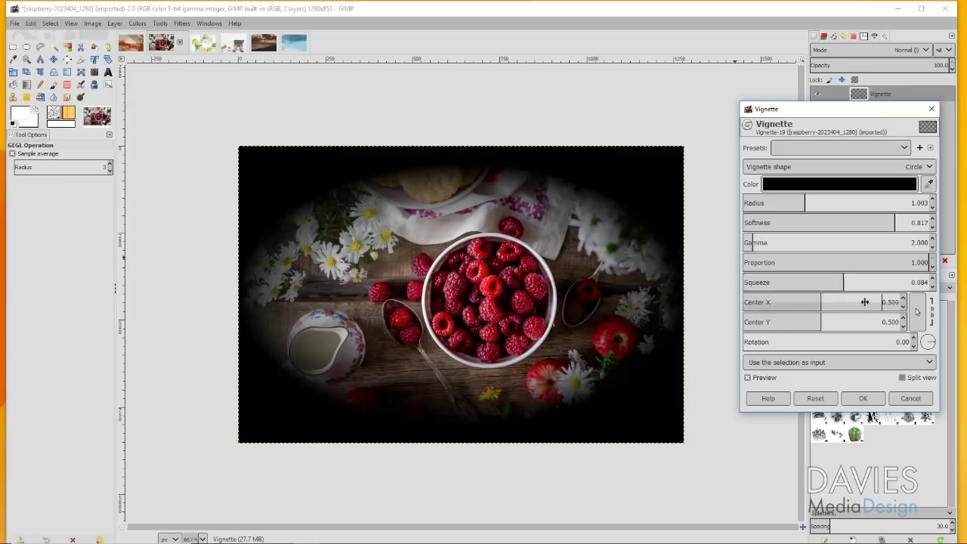
left_click_drag(806, 205, 827, 203)
left_click(864, 404)
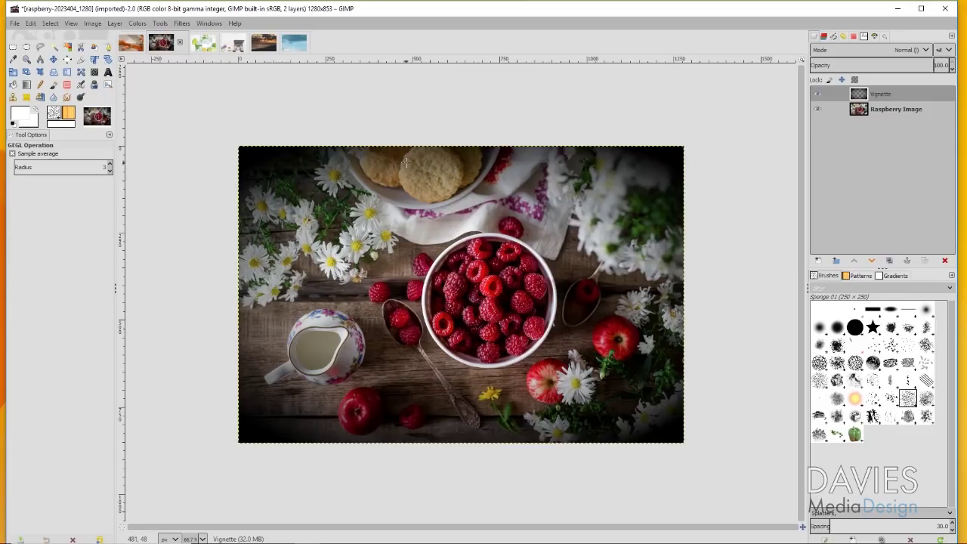
Lower the raspberry Vignette layer to about 29.6 opacity and toggle its visibility to compare
left_click(864, 66)
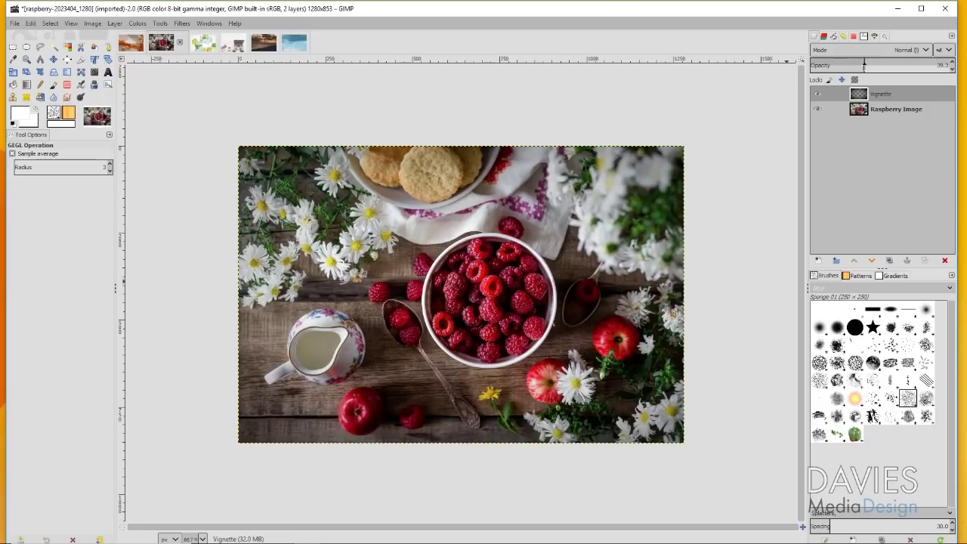
left_click_drag(865, 67, 851, 67)
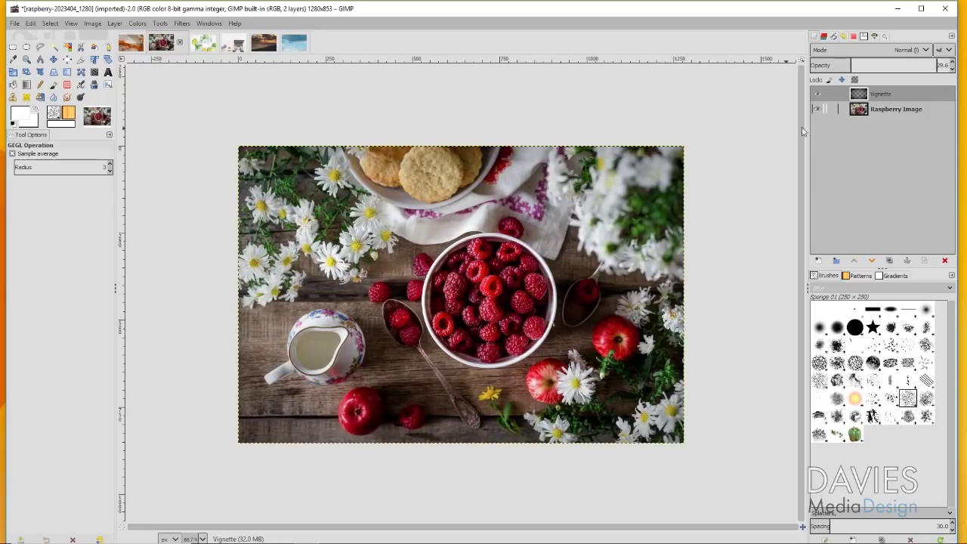
left_click(817, 93)
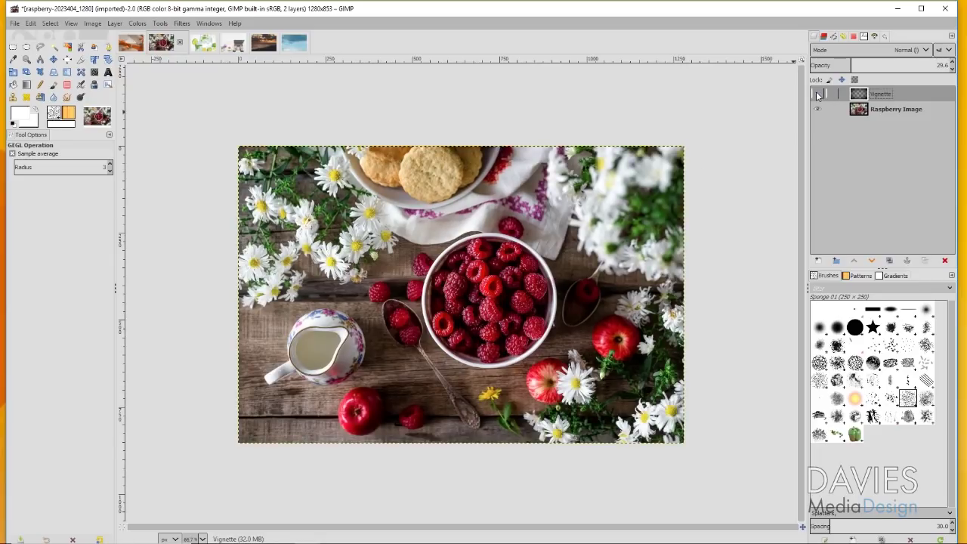
left_click(817, 91)
left_click(816, 93)
left_click(816, 92)
left_click(817, 93)
left_click(816, 93)
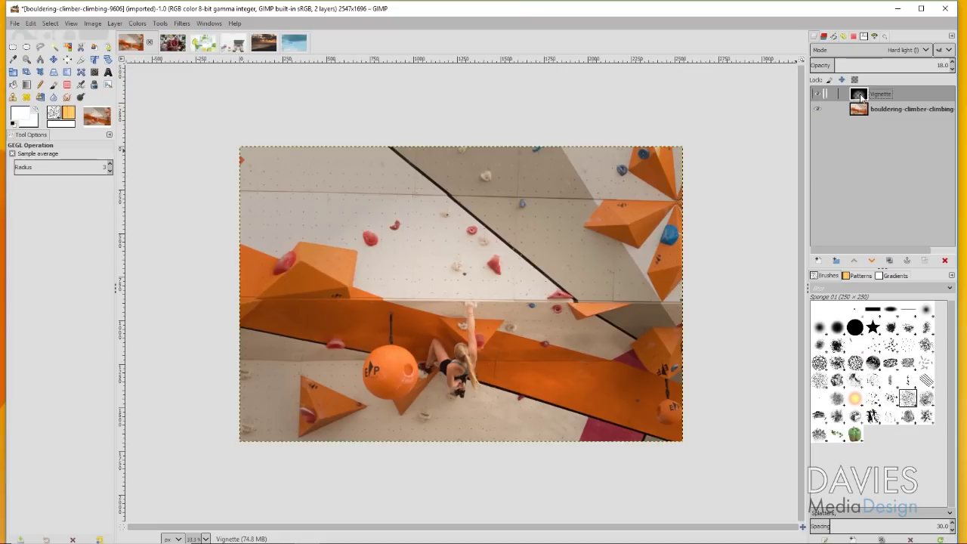
Hide the climber photo's existing Vignette layer and select the photo layer
left_click(817, 93)
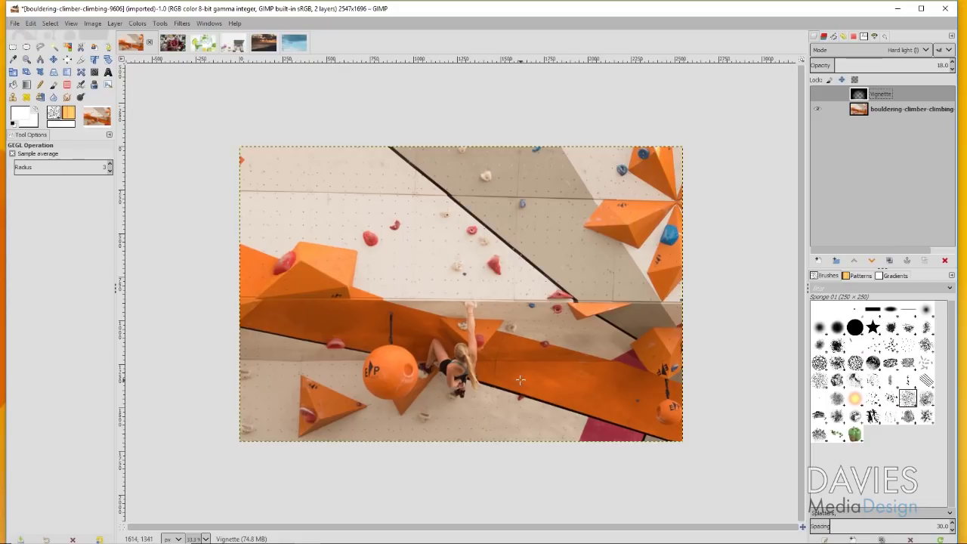
left_click(878, 112)
Add a transparent Vignette #1 layer above the climber photo and open the Vignette filter for it
left_click(818, 260)
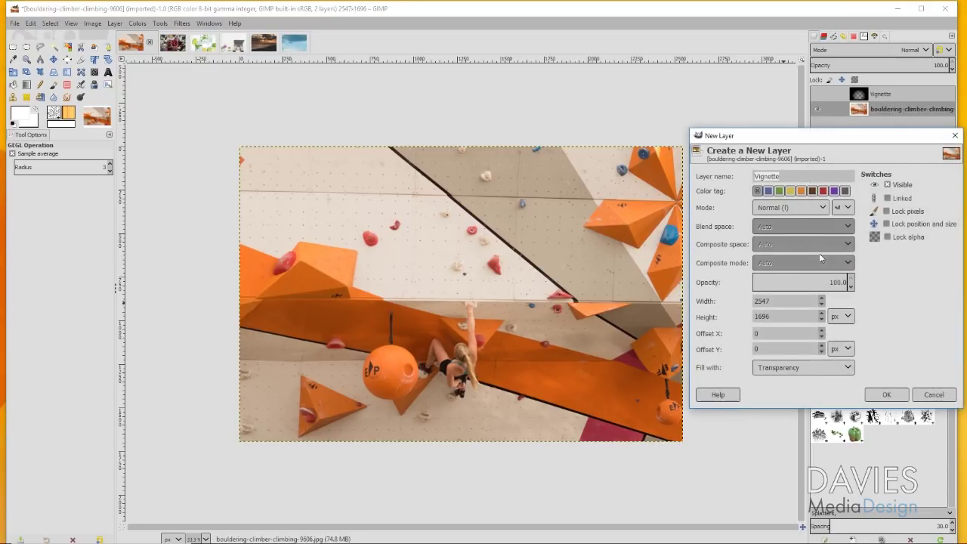
left_click(874, 392)
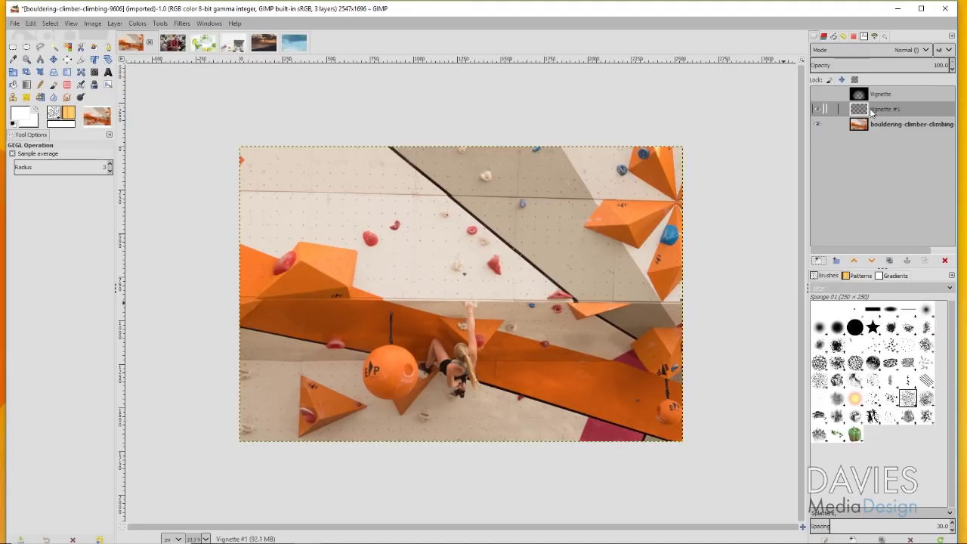
left_click(182, 23)
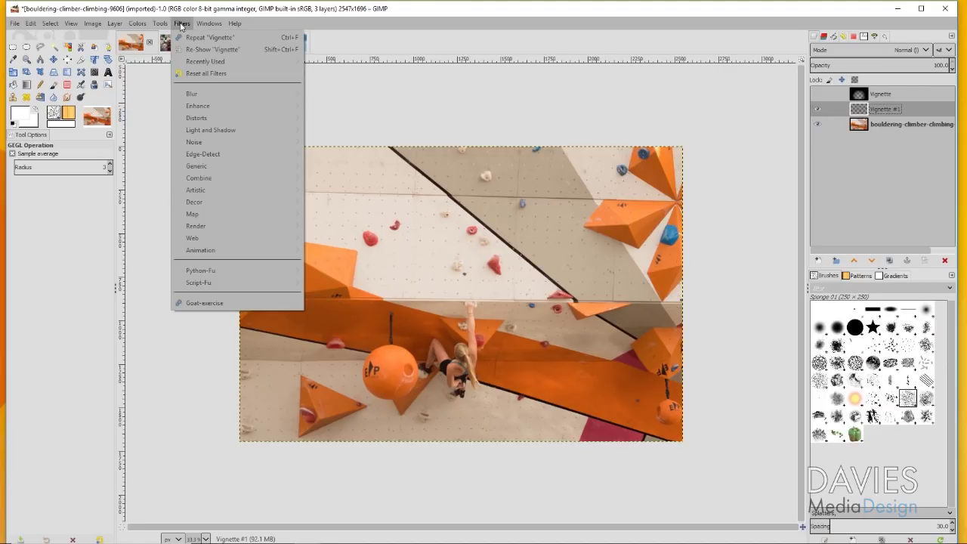
mouse_move(211, 130)
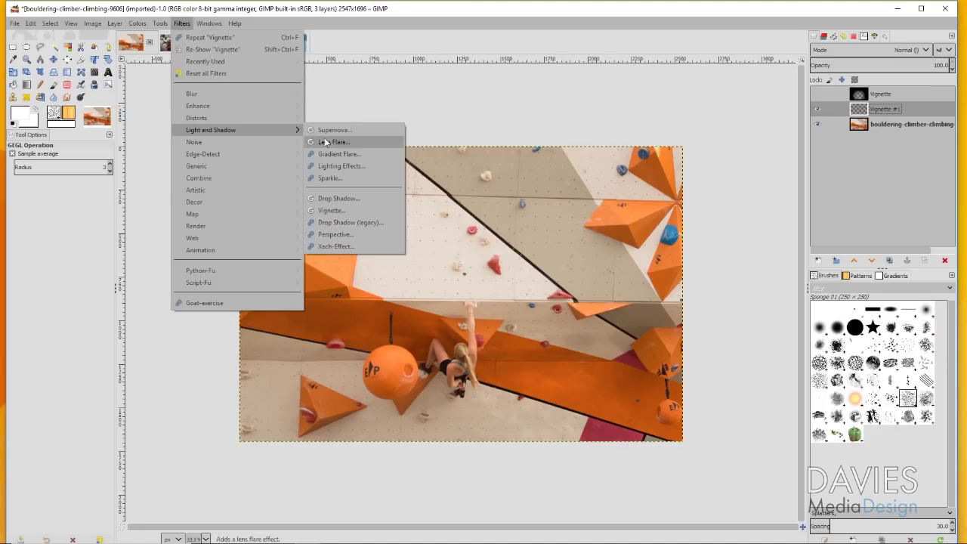
left_click(340, 205)
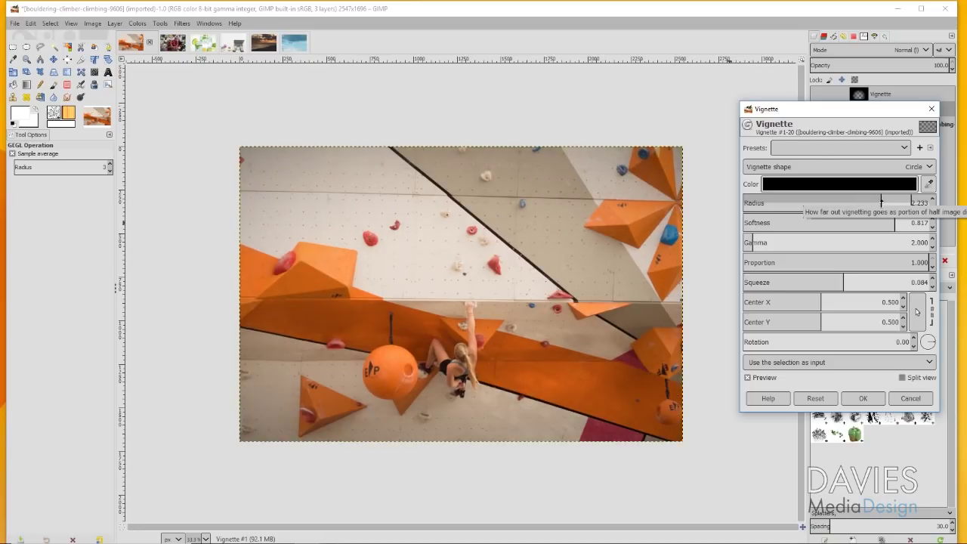
Shrink the vignette radius to 0.792 and move its centre down to Y 0.687
left_click_drag(881, 201, 793, 205)
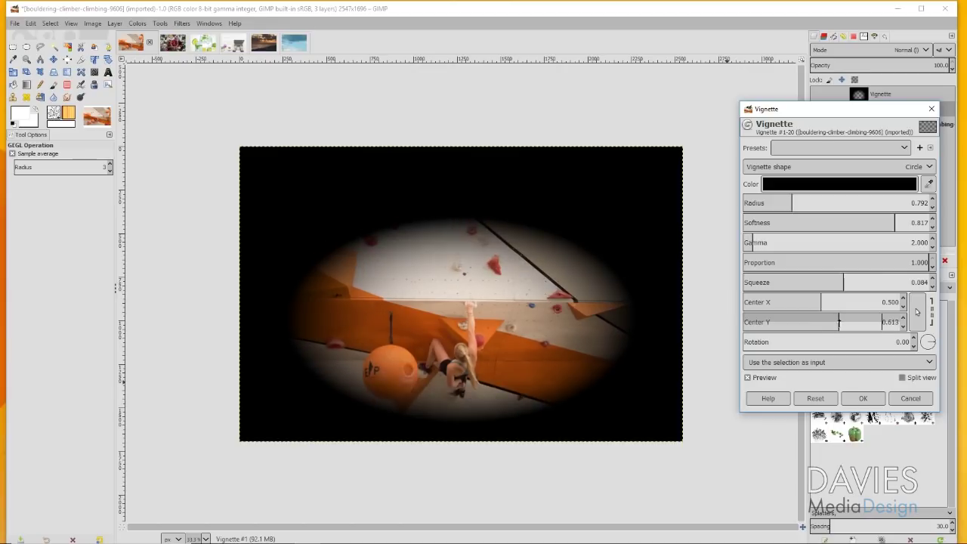
mouse_move(839, 322)
left_mouse_down()
mouse_move(777, 322)
mouse_move(857, 322)
mouse_move(847, 322)
left_mouse_up()
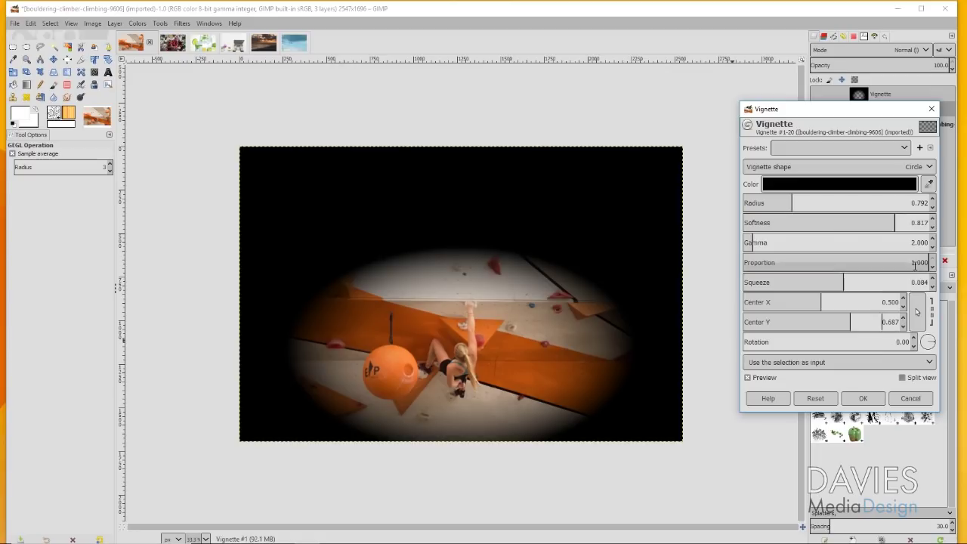
Lower the vignette proportion to 0.393 for a rounder frame around the climber
left_click_drag(914, 261, 880, 262)
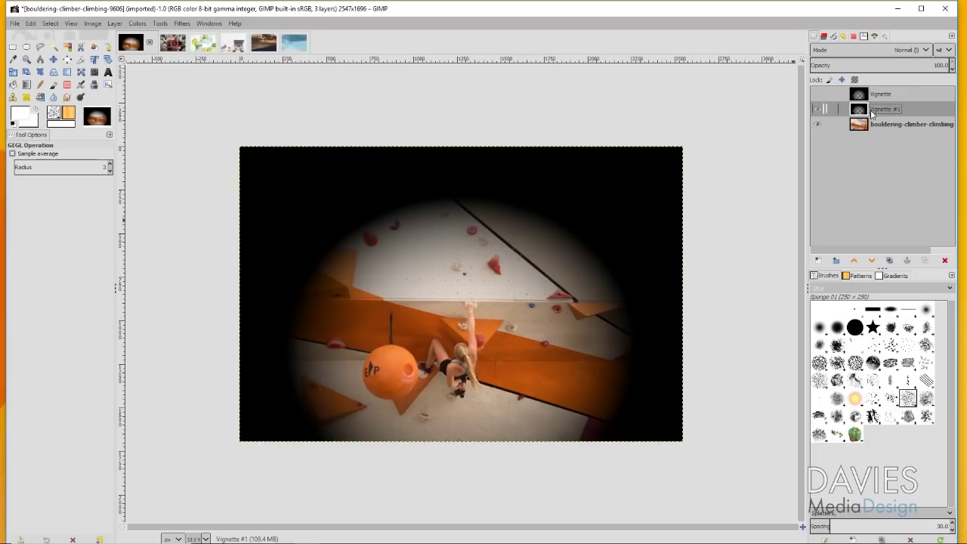
left_click_drag(937, 63, 854, 66)
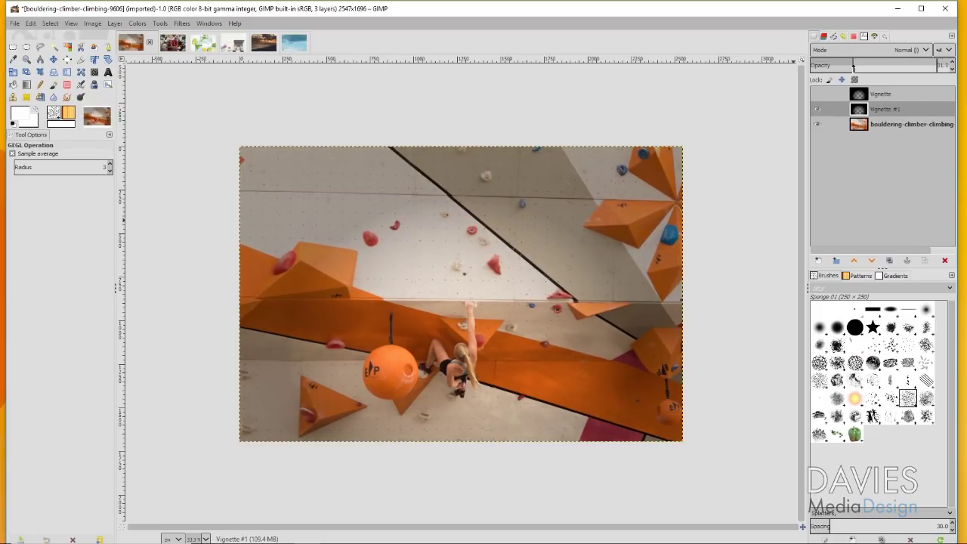
left_click(818, 110)
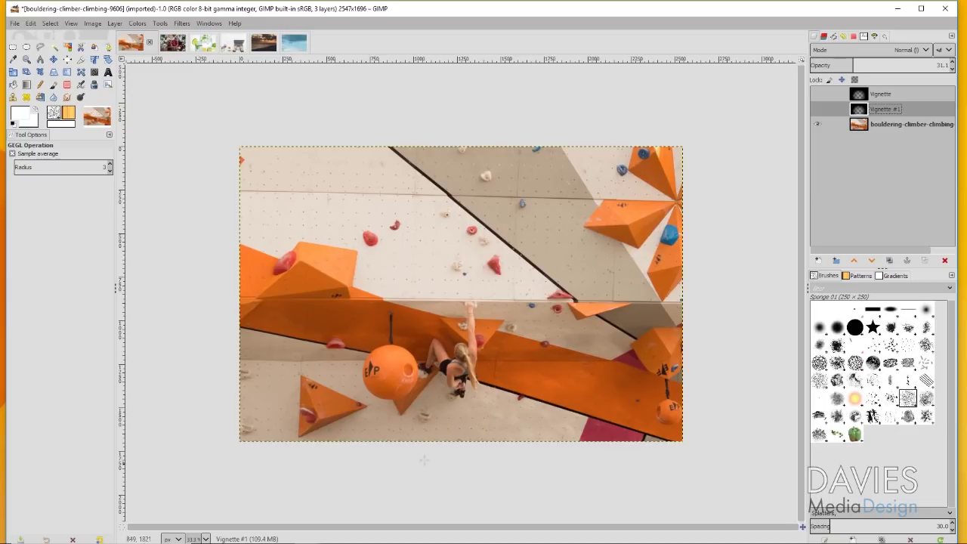
left_click(817, 109)
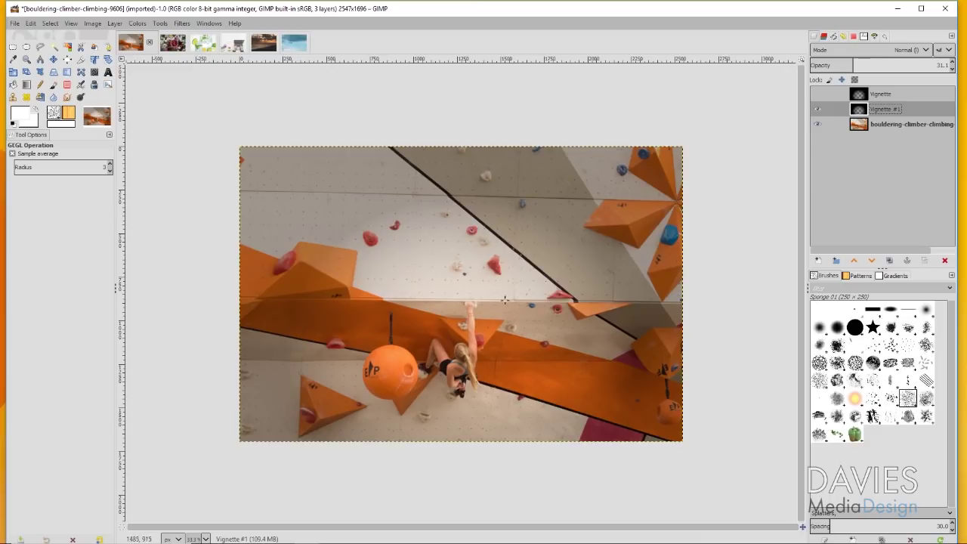
left_click(852, 65)
left_click_drag(852, 65, 845, 65)
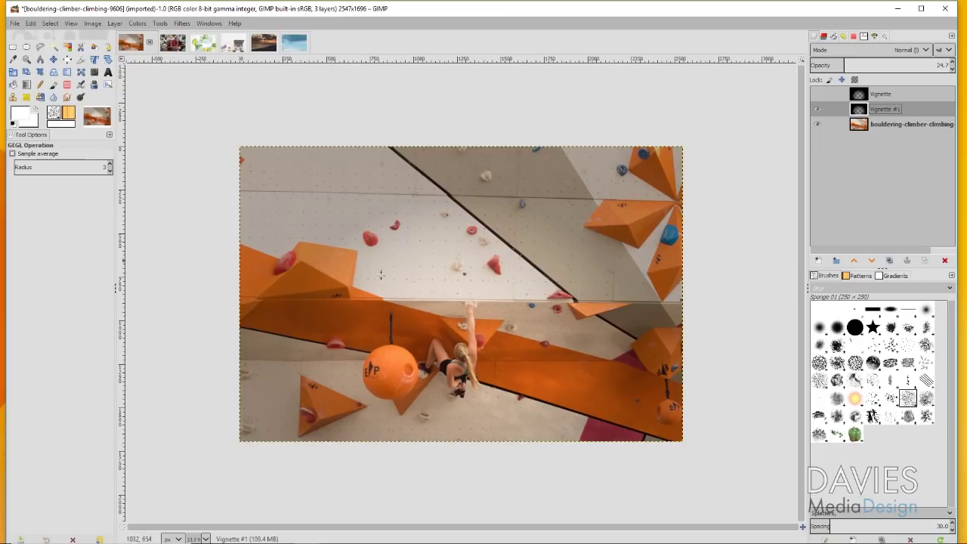
Switch to the sunset-3304308_1920 beach photo with Alt+5
key("alt+5")
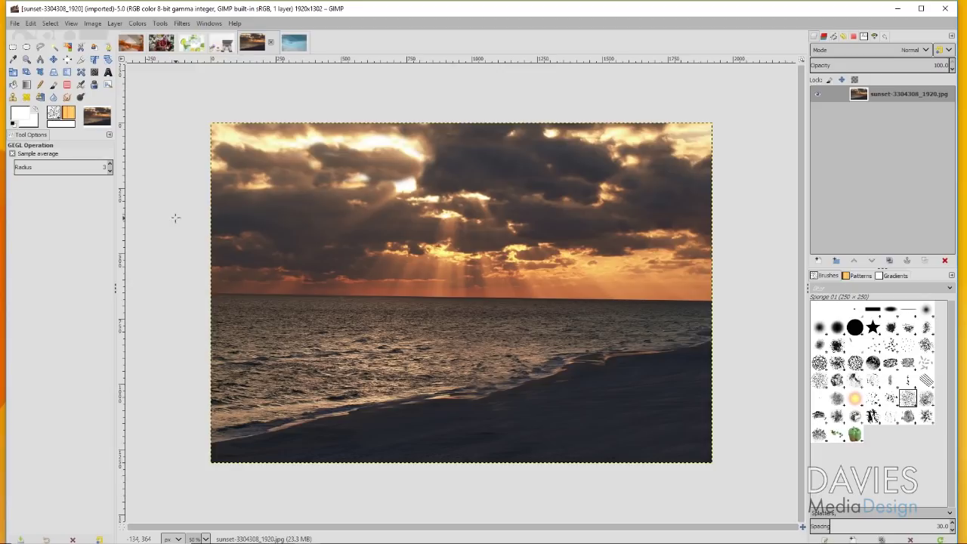
On the laptop photo, add a new Vignette layer and open the Vignette filter
key("ctrl+shift+Tab")
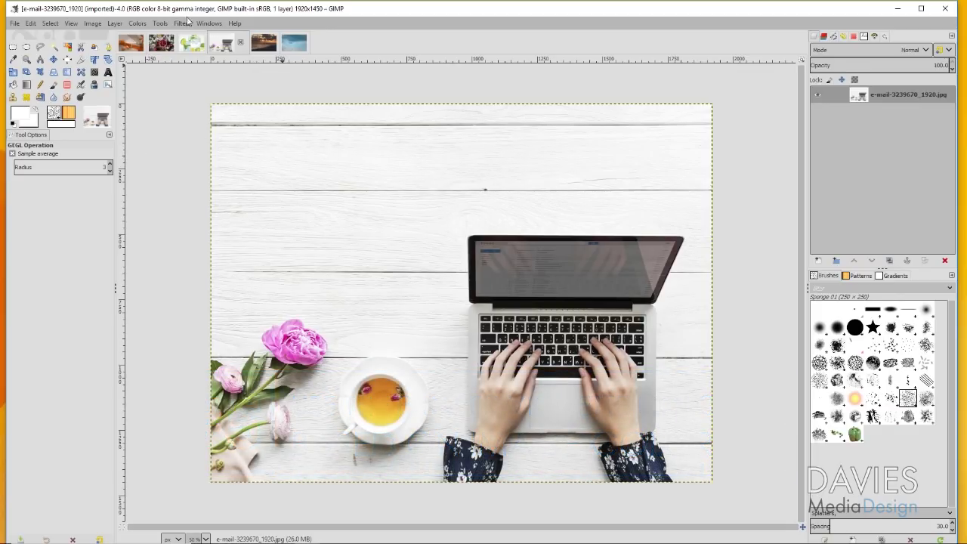
left_click(819, 260)
left_click(883, 400)
left_click(182, 23)
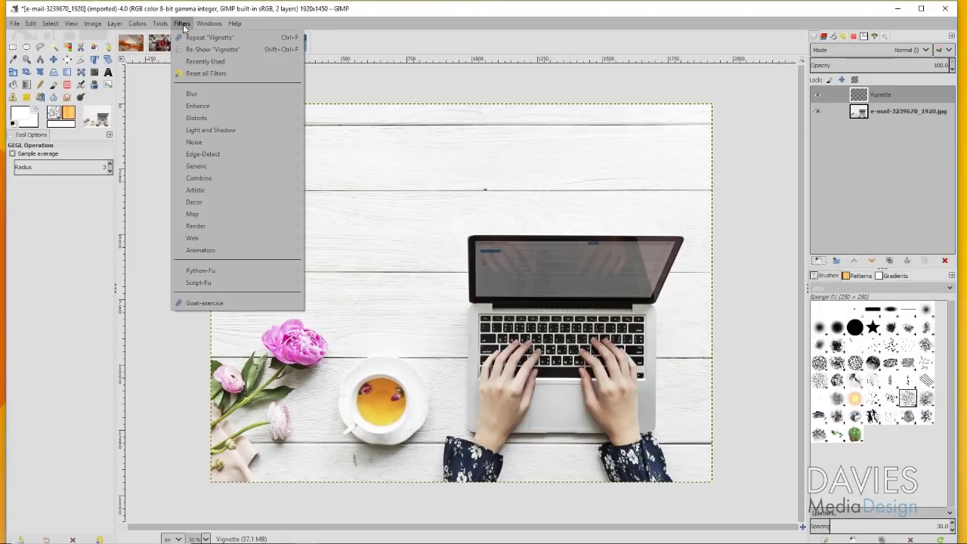
left_click(333, 210)
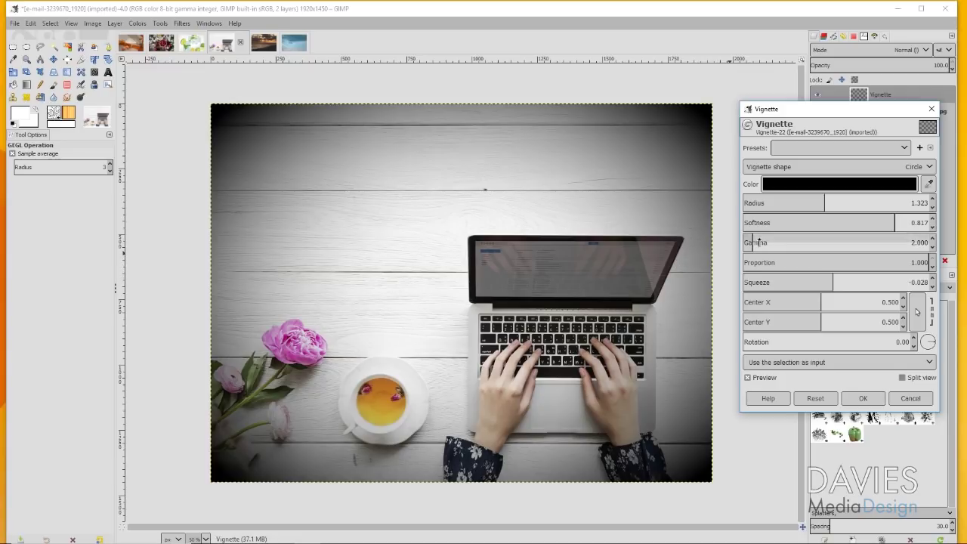
Apply a white vignette to the Vignette layer and lower its opacity to 45.7
left_click(841, 186)
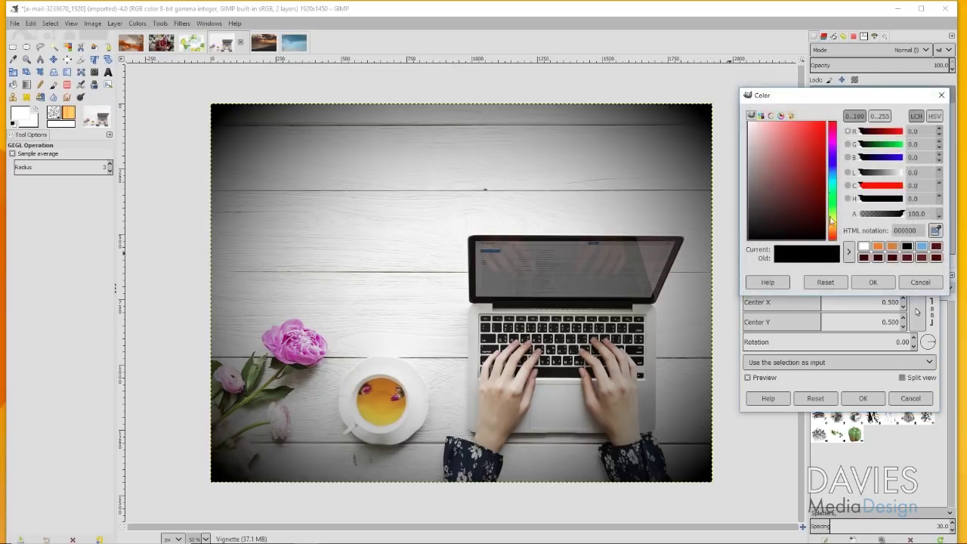
left_click(864, 246)
left_click(874, 282)
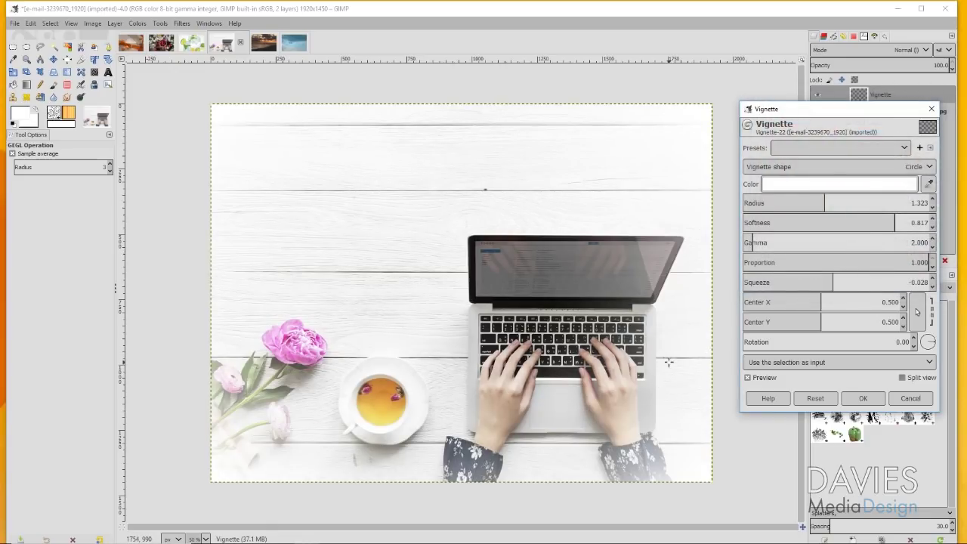
left_click(863, 398)
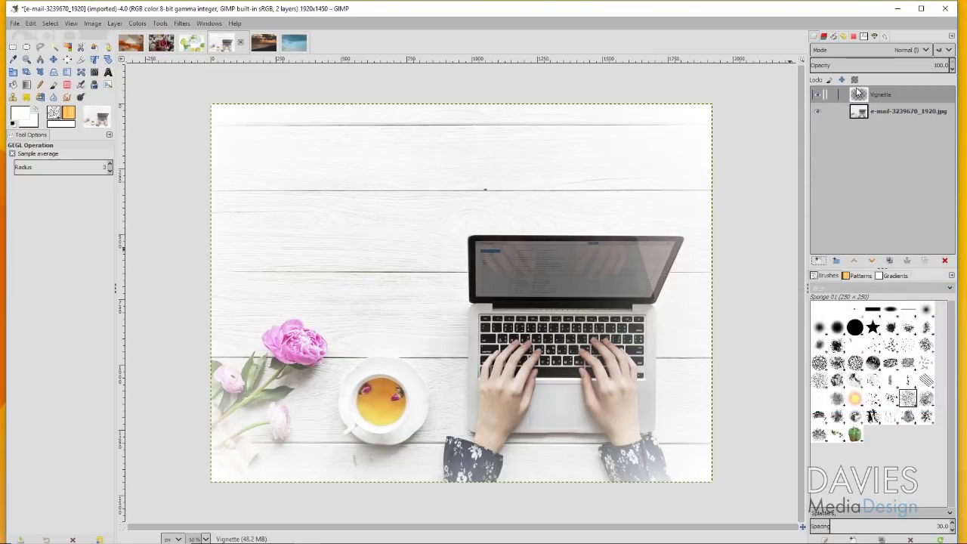
left_click_drag(945, 66, 874, 70)
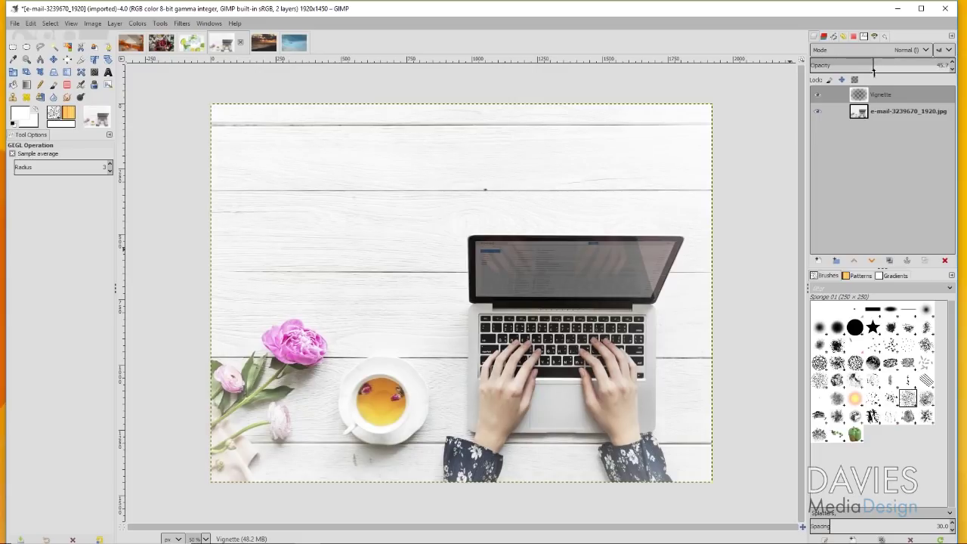
Switch the white Vignette layer to Soft light mode and toggle its visibility to compare
left_click(903, 50)
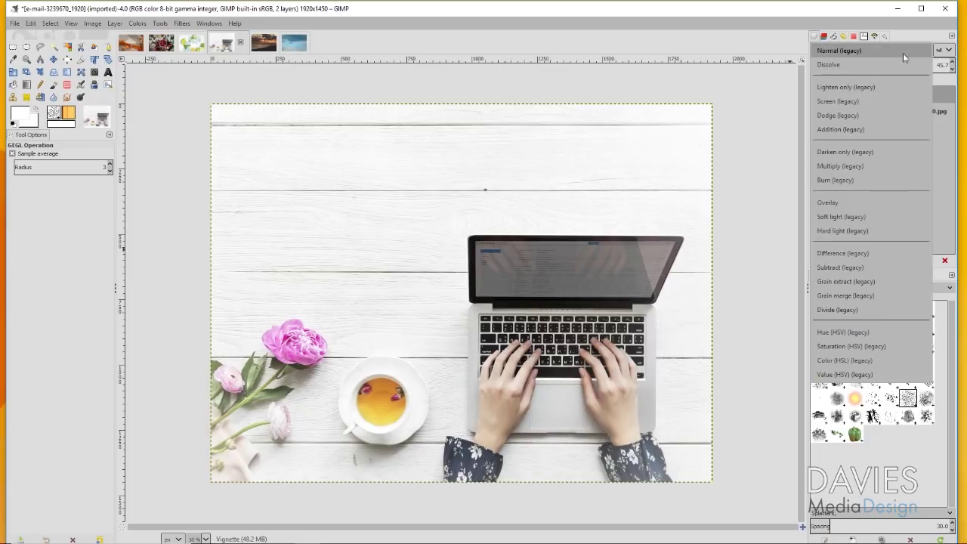
left_click(850, 216)
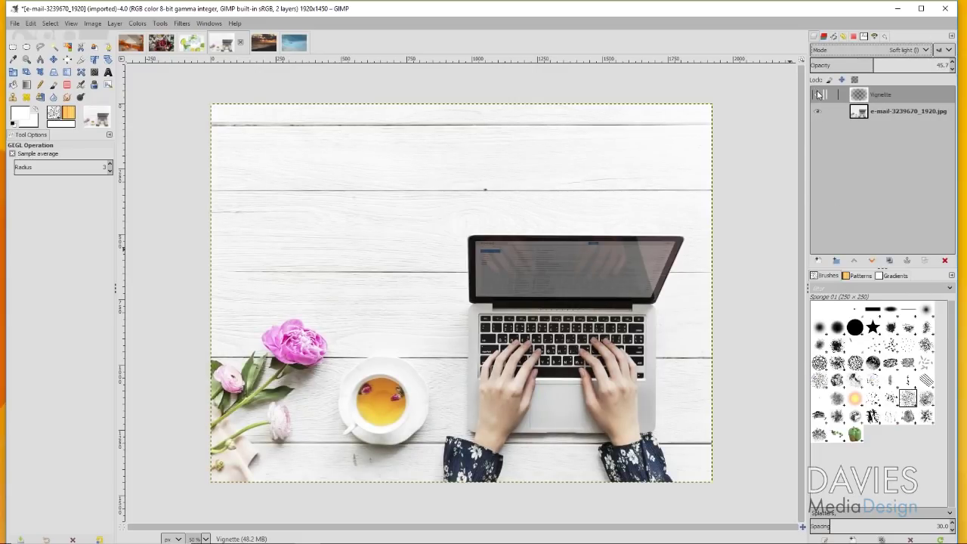
left_click(819, 94)
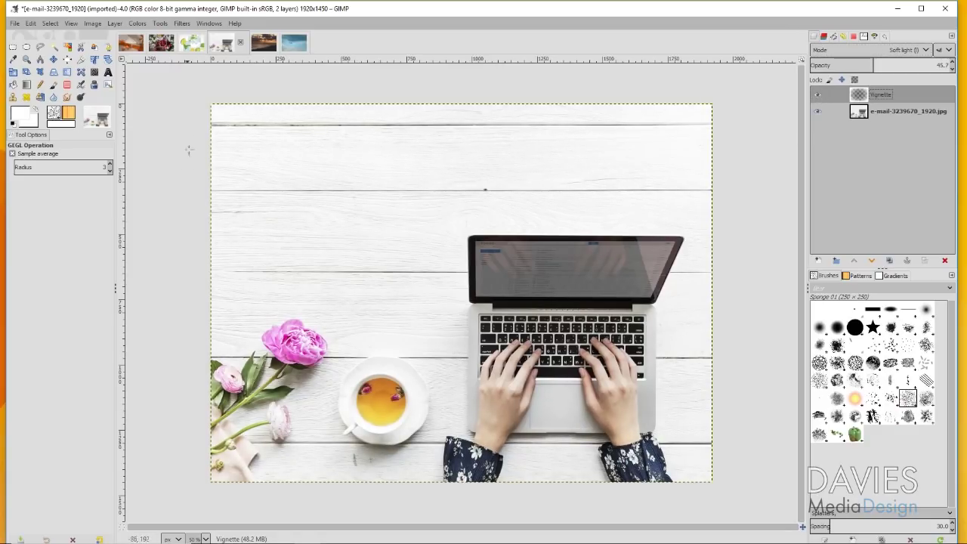
Hide the white Vignette layer and add a new Vignette #1 layer above the laptop photo
left_click(835, 110)
left_click(817, 94)
left_click(823, 260)
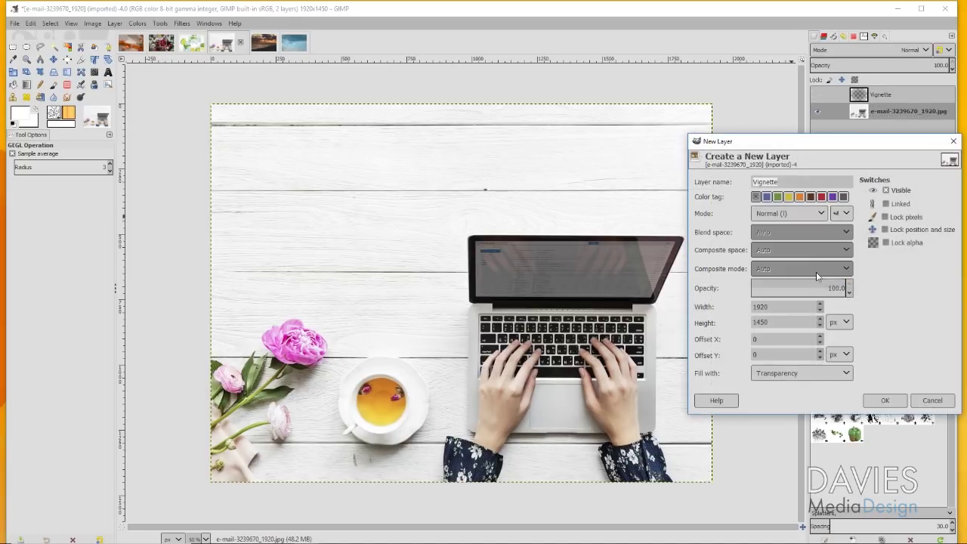
left_click(880, 401)
Open the Vignette filter for Vignette #1 and bring up its colour choice
left_click(174, 24)
mouse_move(226, 133)
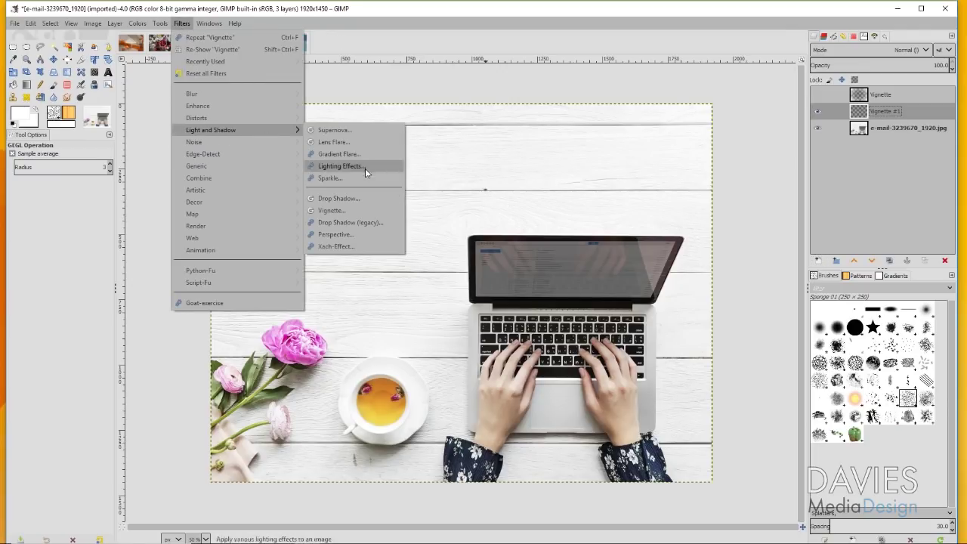
left_click(359, 210)
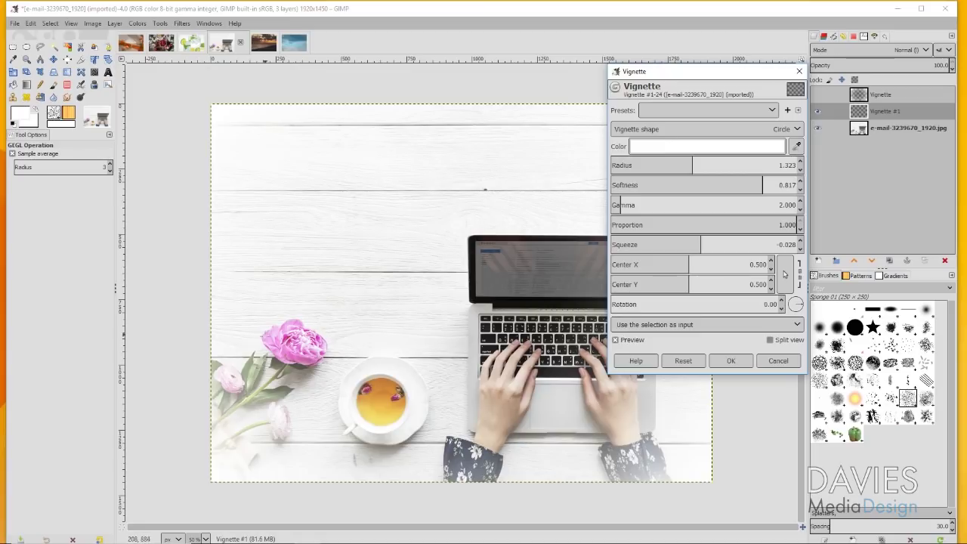
left_click(742, 153)
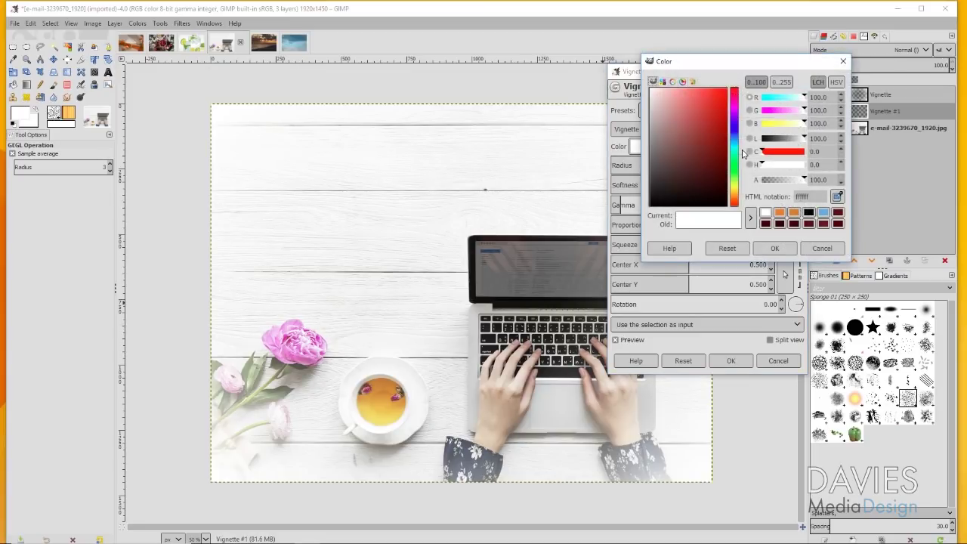
Sample the peony's pink as the vignette colour and apply it to Vignette #1
left_click_drag(711, 67, 673, 49)
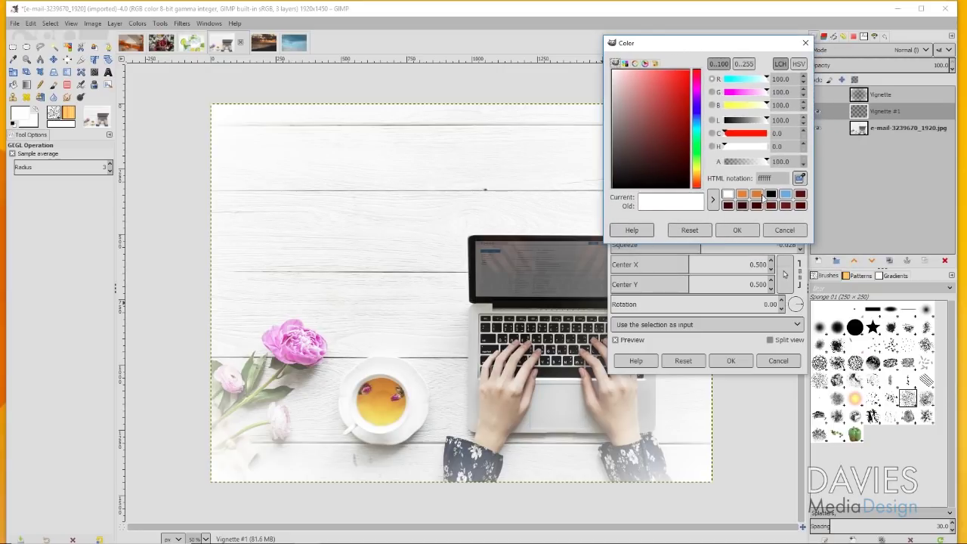
left_click(289, 332)
left_click(737, 230)
left_click(729, 363)
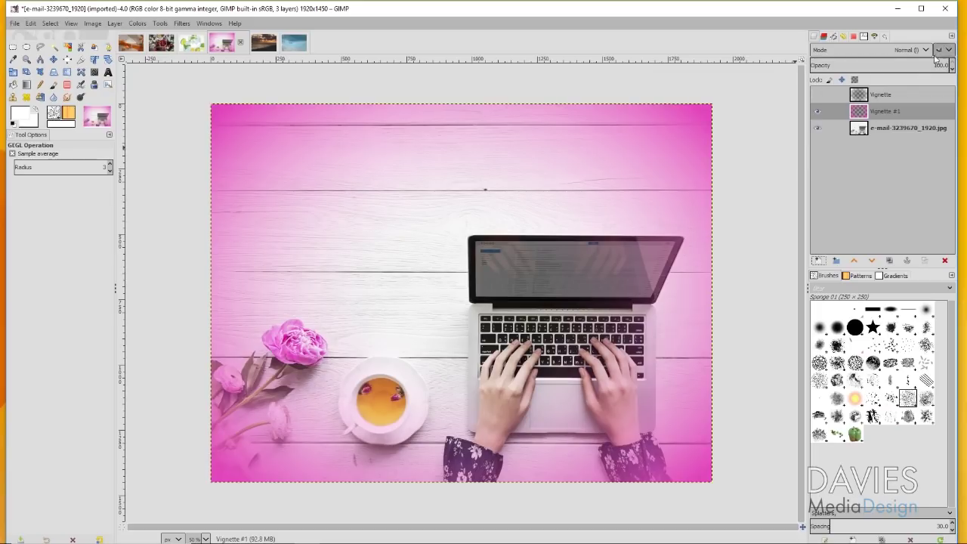
Set the pink Vignette #1 layer to Soft light mode at 39.7 opacity
left_click_drag(938, 65, 851, 67)
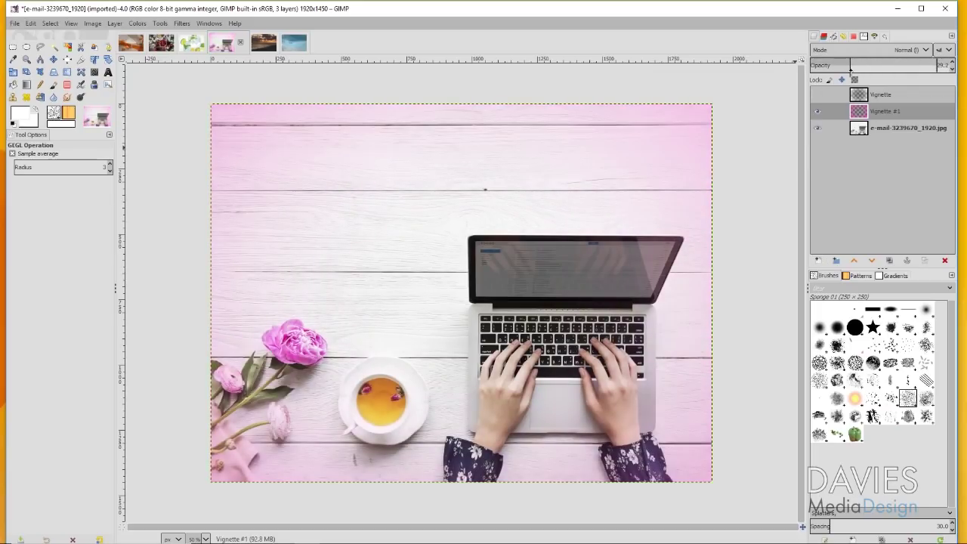
left_click(898, 48)
left_click(869, 217)
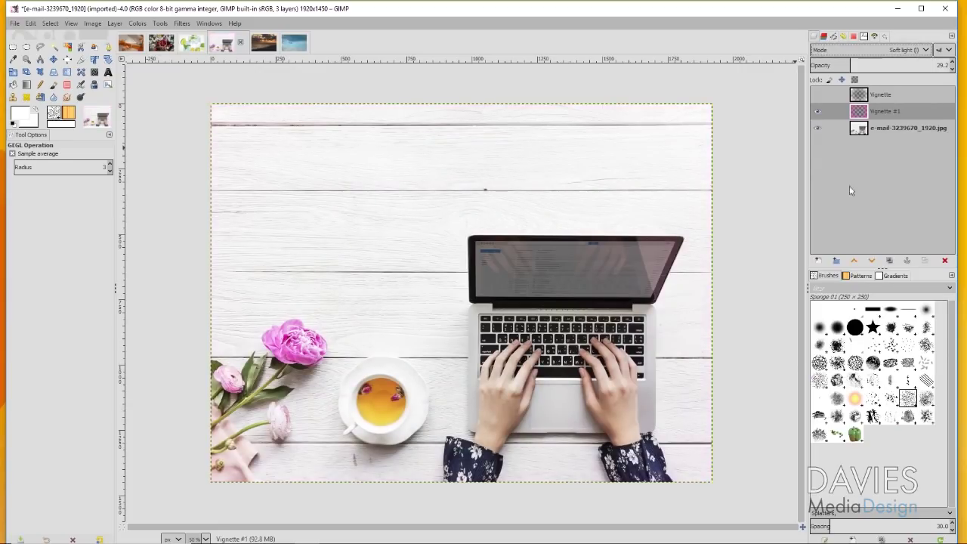
left_click_drag(852, 65, 954, 65)
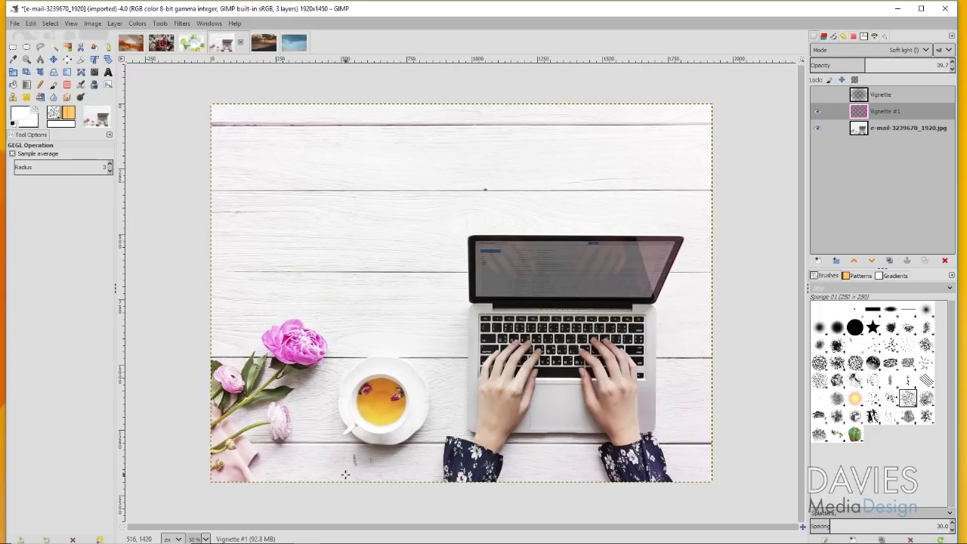
left_click(886, 237)
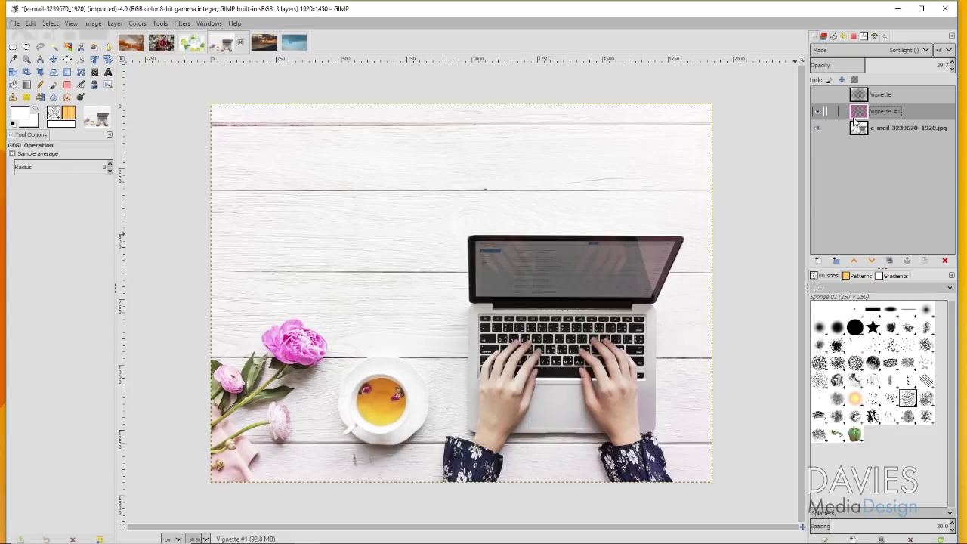